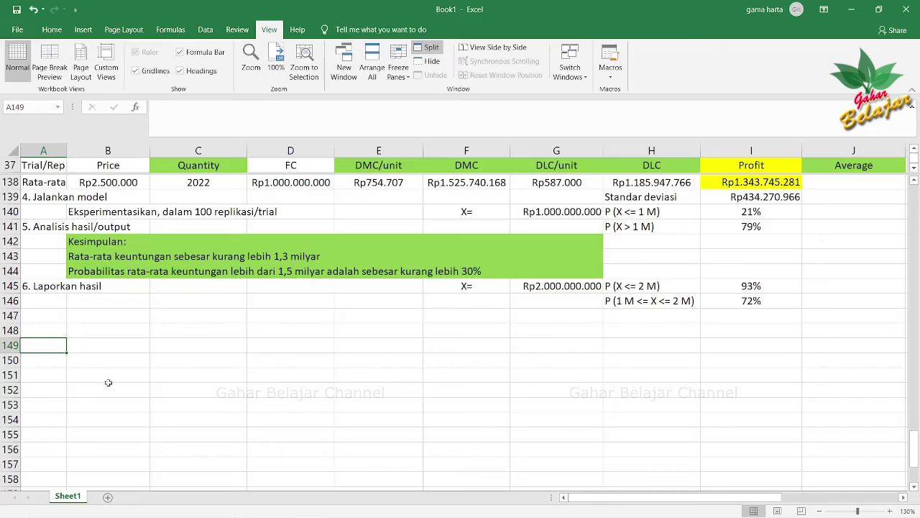
- Enter the heading 'Analisis Sensitivitas' in cell A148, correcting the typo
{"action": "left_click", "coordinate": [53, 332]}
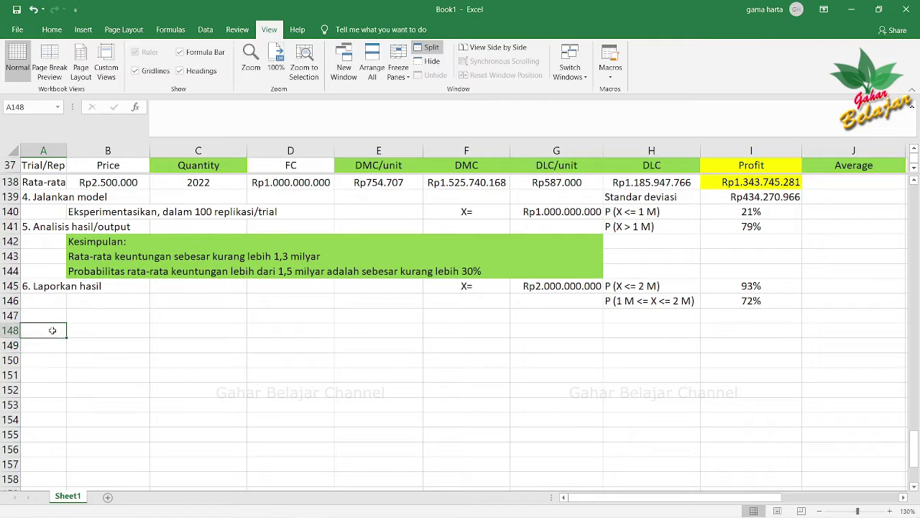
{"action": "type", "text": "Analis"}
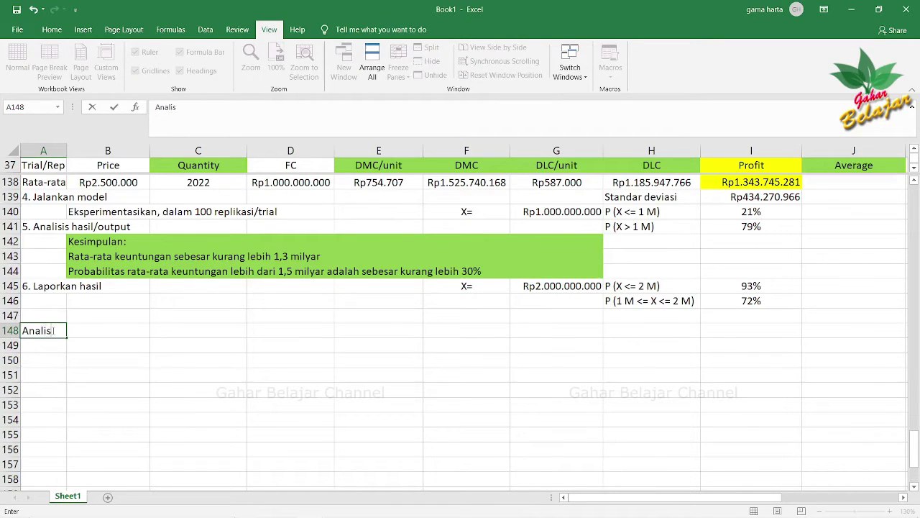
{"action": "type", "text": " Sensitivtia"}
{"action": "key", "text": "BackSpace"}
{"action": "key", "text": "BackSpace"}
{"action": "key", "text": "BackSpace"}
{"action": "type", "text": "itas"}
{"action": "key", "text": "Return"}
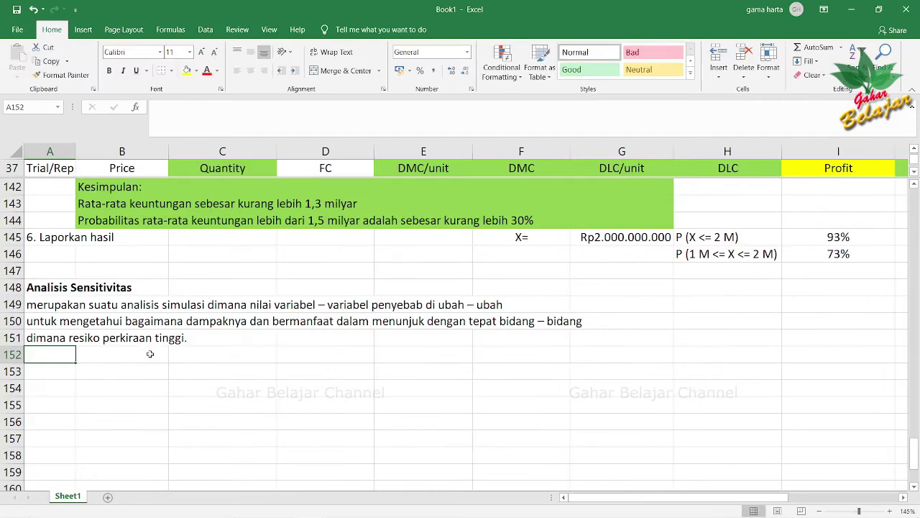
{"action": "left_click", "coordinate": [166, 352]}
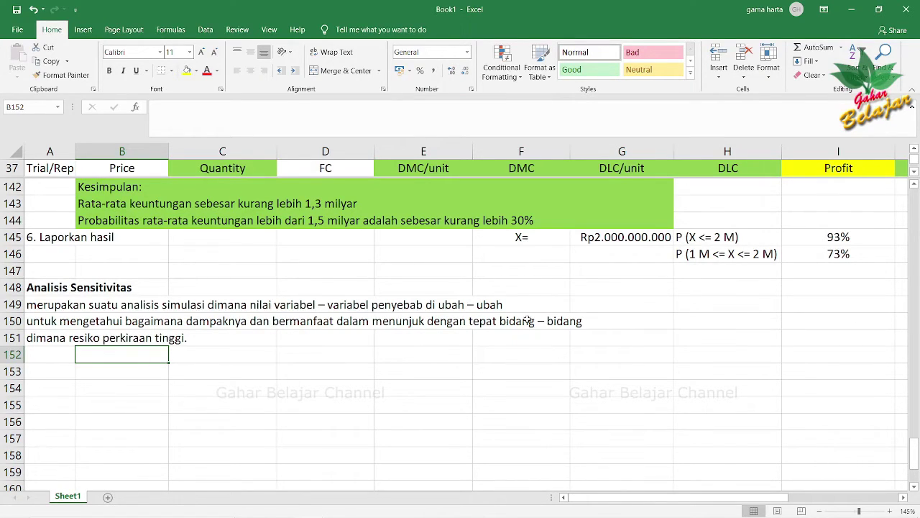
{"action": "scroll", "coordinate": [748, 223], "scroll_direction": "up", "scroll_amount": 2}
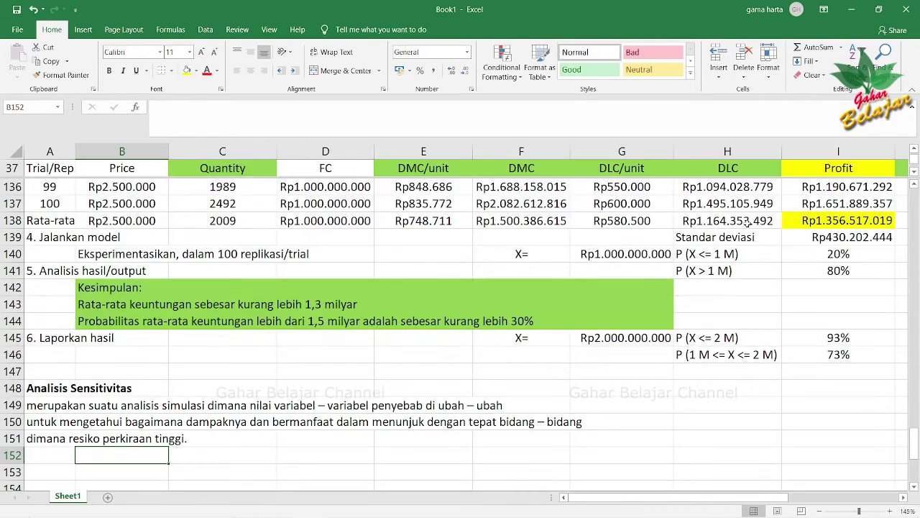
{"action": "scroll", "coordinate": [854, 251], "scroll_direction": "down", "scroll_amount": 1}
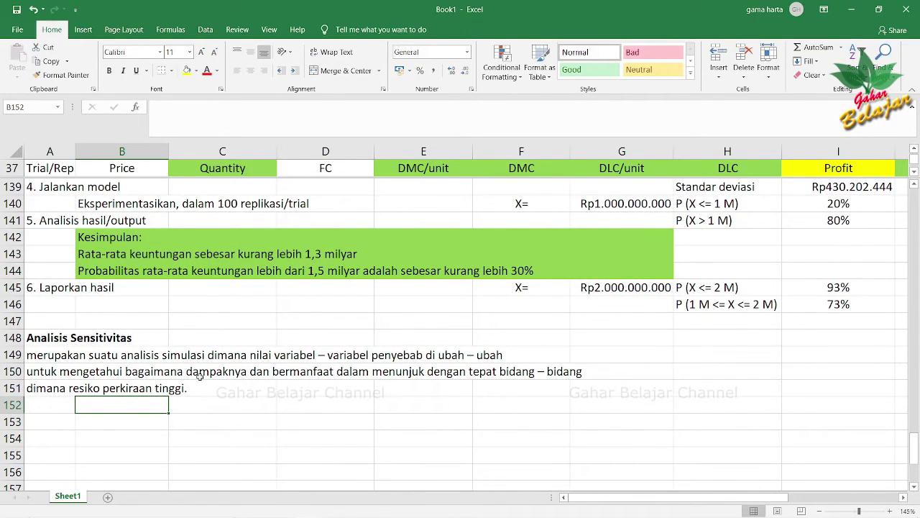
{"action": "scroll", "coordinate": [209, 373], "scroll_direction": "down", "scroll_amount": 4}
{"action": "scroll", "coordinate": [200, 376], "scroll_direction": "up", "scroll_amount": 1}
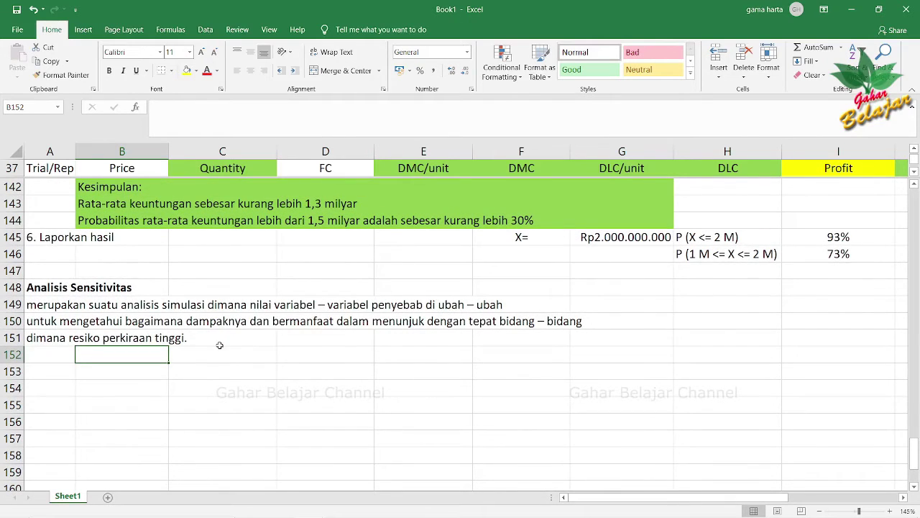
{"action": "scroll", "coordinate": [220, 346], "scroll_direction": "up", "scroll_amount": 1}
{"action": "left_click", "coordinate": [212, 353]}
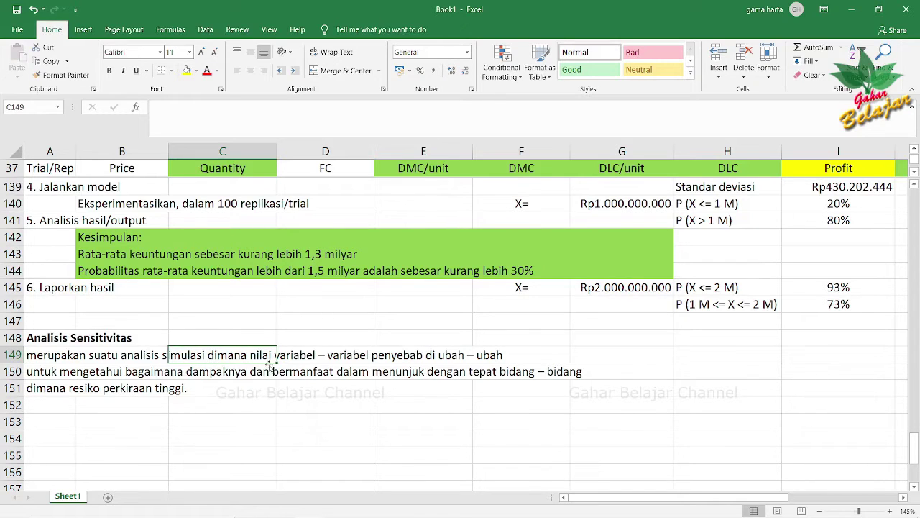
{"action": "left_click", "coordinate": [230, 170]}
{"action": "scroll", "coordinate": [230, 173], "scroll_direction": "up", "scroll_amount": 1}
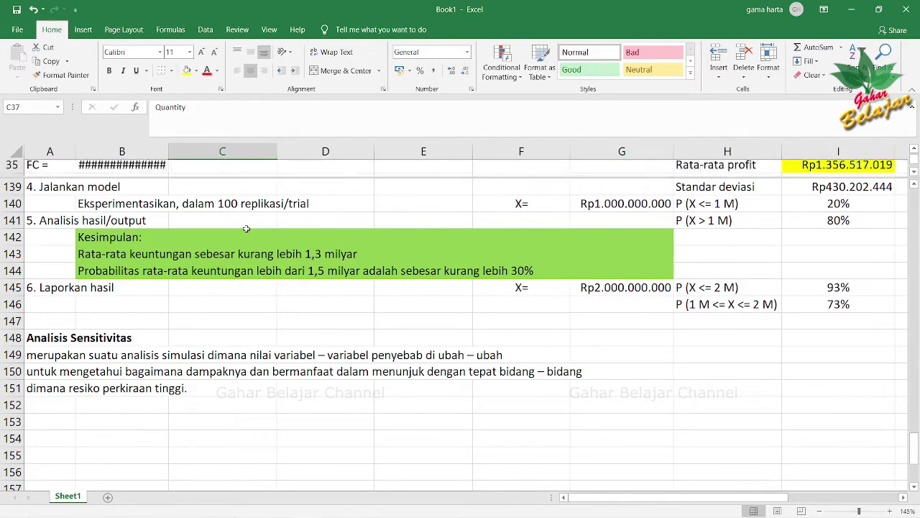
{"action": "scroll", "coordinate": [274, 180], "scroll_direction": "down", "scroll_amount": 1}
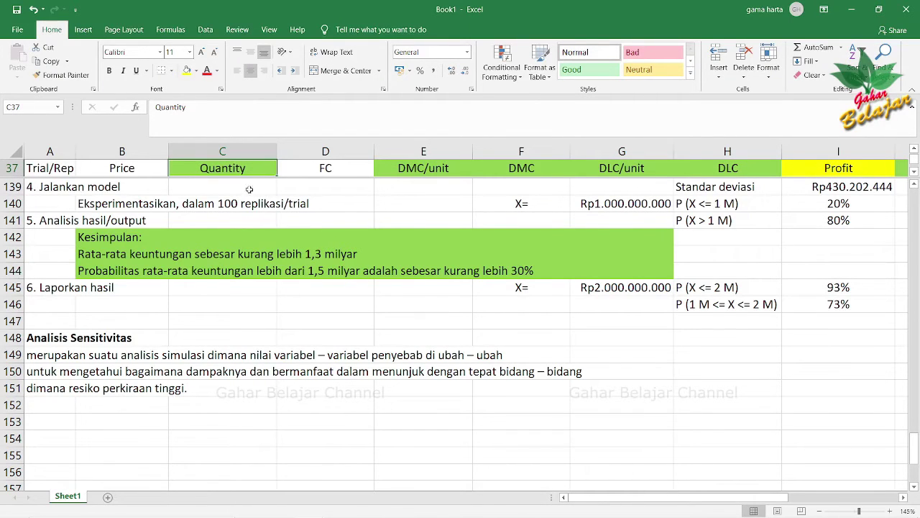
{"action": "left_click", "coordinate": [229, 356]}
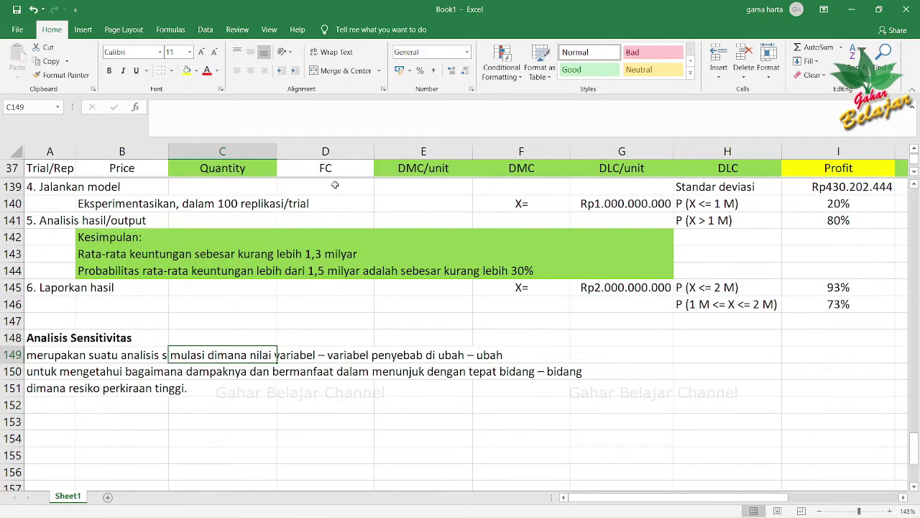
{"action": "left_click", "coordinate": [206, 365]}
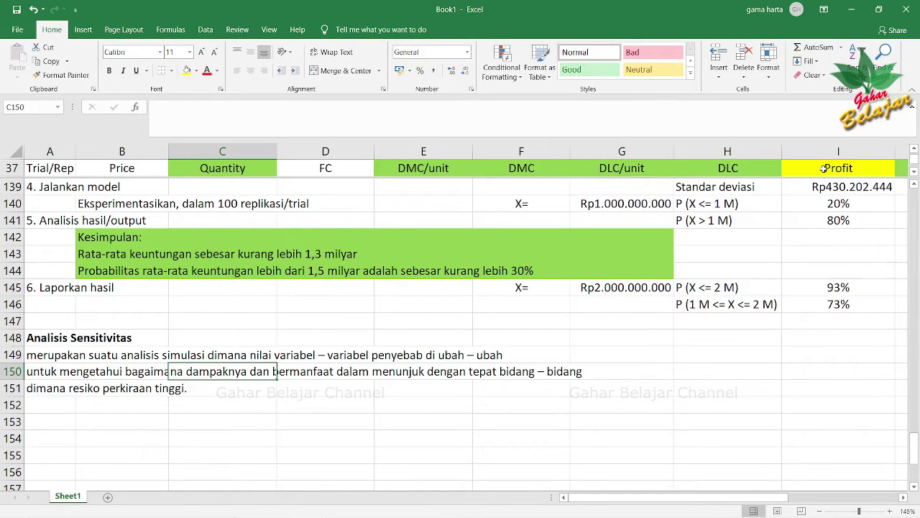
{"action": "left_click", "coordinate": [180, 387]}
{"action": "scroll", "coordinate": [184, 398], "scroll_direction": "down", "scroll_amount": 2}
{"action": "left_click", "coordinate": [59, 318]}
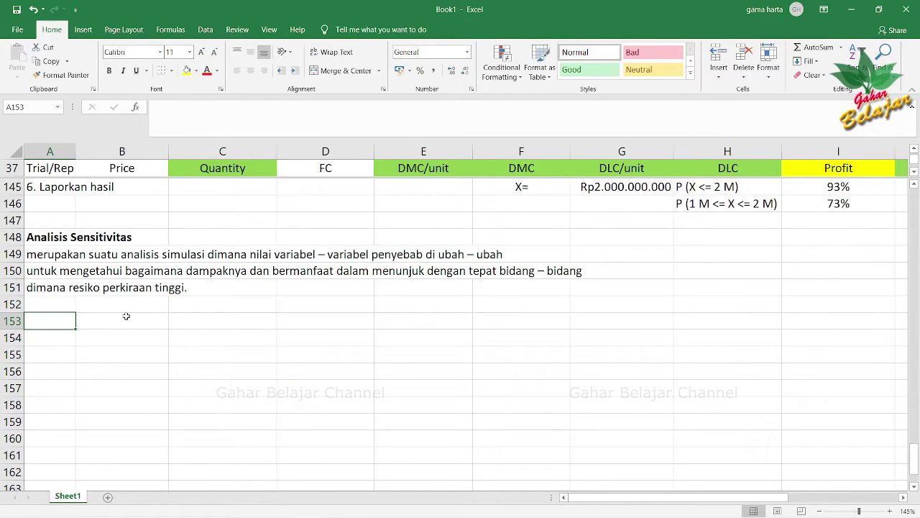
- Add the 'Asumsi' label in A153 and the 'Quantity' label in A154
{"action": "type", "text": "Asumsi:"}
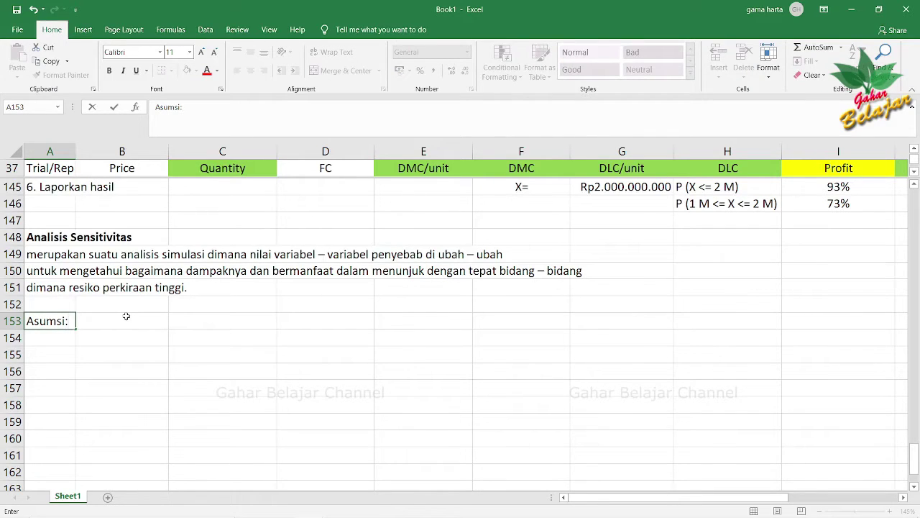
{"action": "key", "text": "Return"}
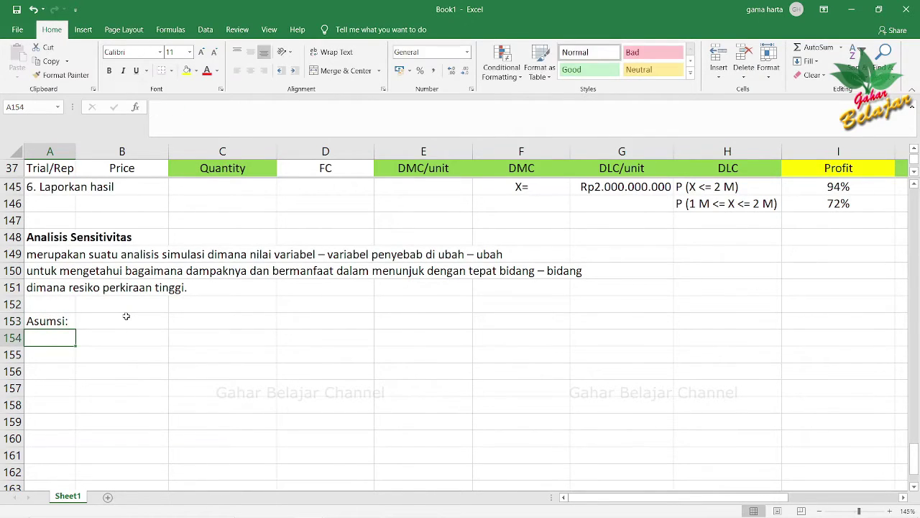
{"action": "type", "text": "Qu"}
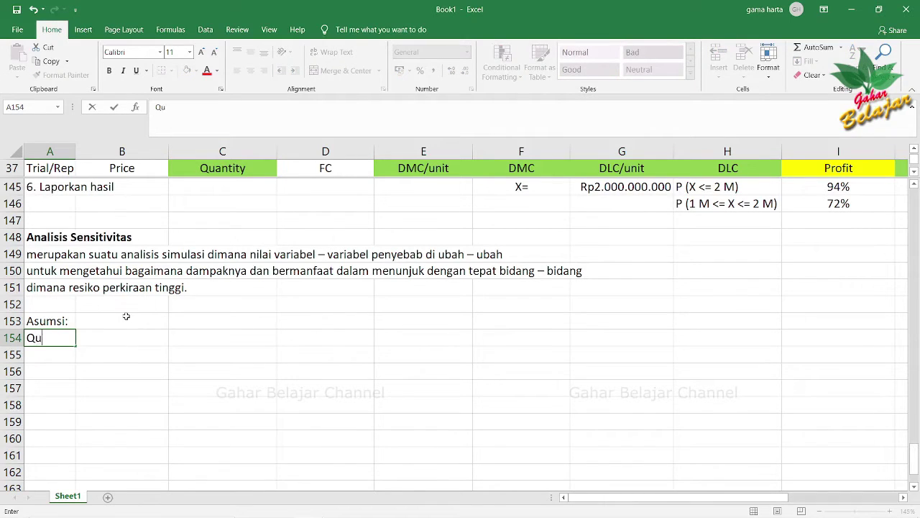
{"action": "type", "text": "antit"}
{"action": "key", "text": "BackSpace"}
{"action": "key", "text": "BackSpace"}
{"action": "key", "text": "BackSpace"}
{"action": "key", "text": "BackSpace"}
{"action": "key", "text": "BackSpace"}
{"action": "type", "text": "uanti"}
{"action": "left_click", "coordinate": [117, 338]}
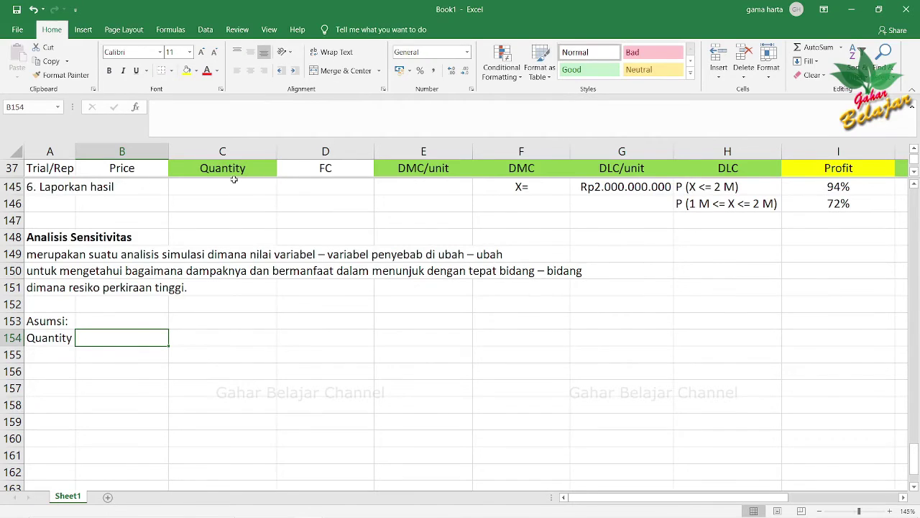
- Recalculate the simulation with F9, then set the Quantity value in B154 to 2000
{"action": "left_click", "coordinate": [241, 203]}
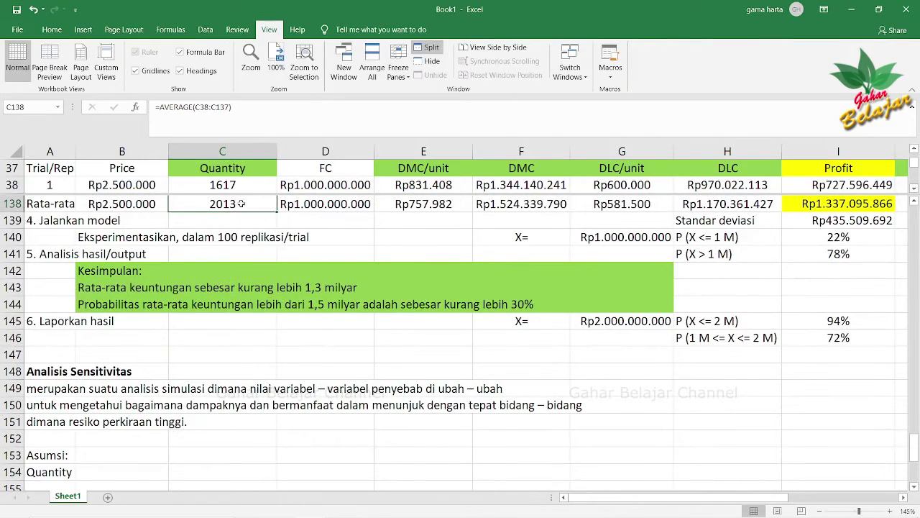
{"action": "key", "text": "F9"}
{"action": "key", "text": "F9"}
{"action": "key", "text": "F9"}
{"action": "key", "text": "F9"}
{"action": "key", "text": "F9"}
{"action": "key", "text": "F9"}
{"action": "key", "text": "F9"}
{"action": "key", "text": "F9"}
{"action": "key", "text": "F9"}
{"action": "key", "text": "F9"}
{"action": "key", "text": "F9"}
{"action": "key", "text": "F9"}
{"action": "left_click", "coordinate": [113, 466]}
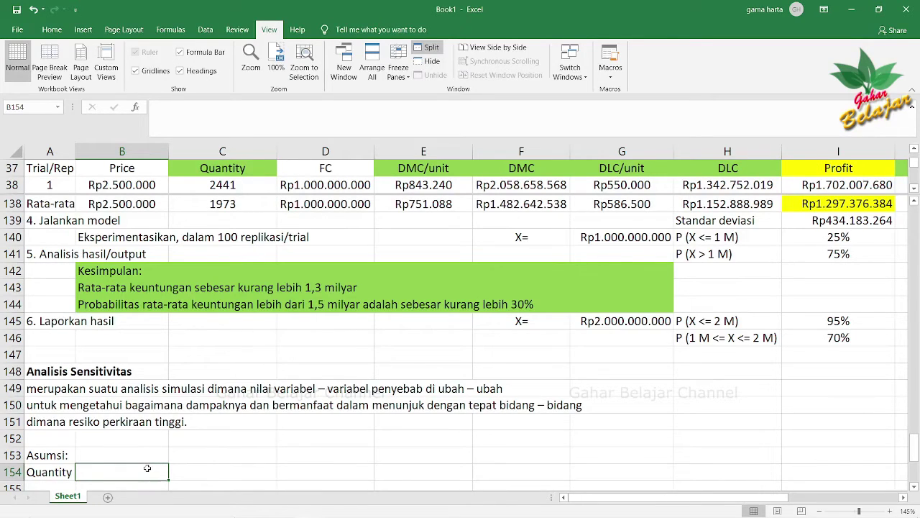
{"action": "type", "text": "200"}
{"action": "key", "text": "Tab"}
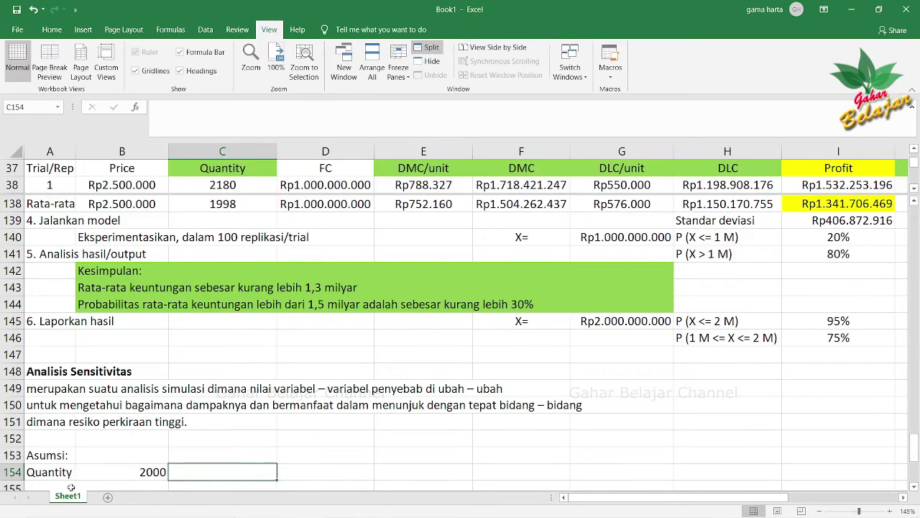
{"action": "key", "text": "Return"}
{"action": "scroll", "coordinate": [58, 476], "scroll_direction": "down", "scroll_amount": 1}
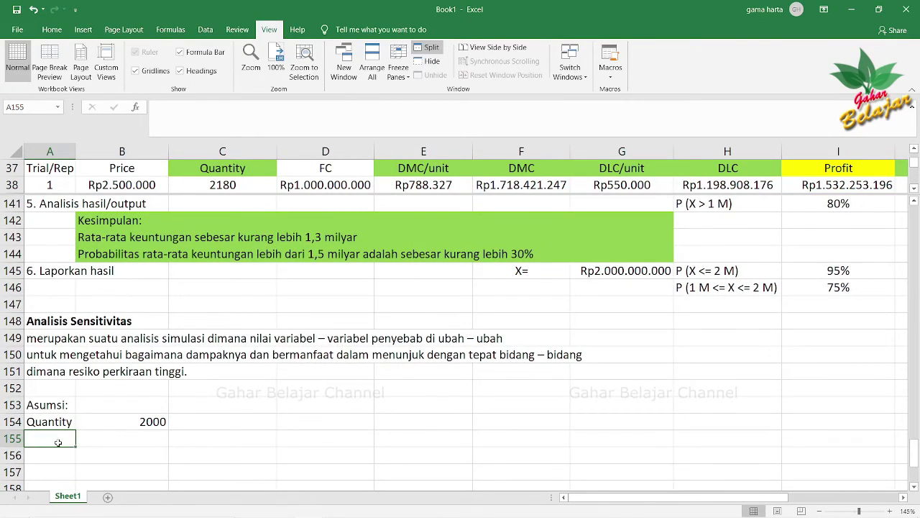
- Add the 'Price' label in A155 with the value 2500000 in B155
{"action": "type", "text": "Price"}
{"action": "left_click", "coordinate": [119, 441]}
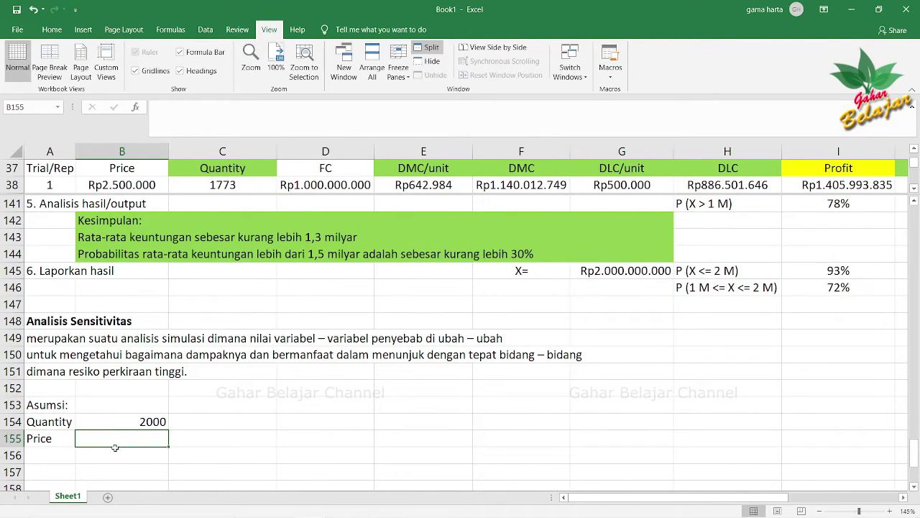
{"action": "type", "text": "2590"}
{"action": "key", "text": "BackSpace"}
{"action": "key", "text": "BackSpace"}
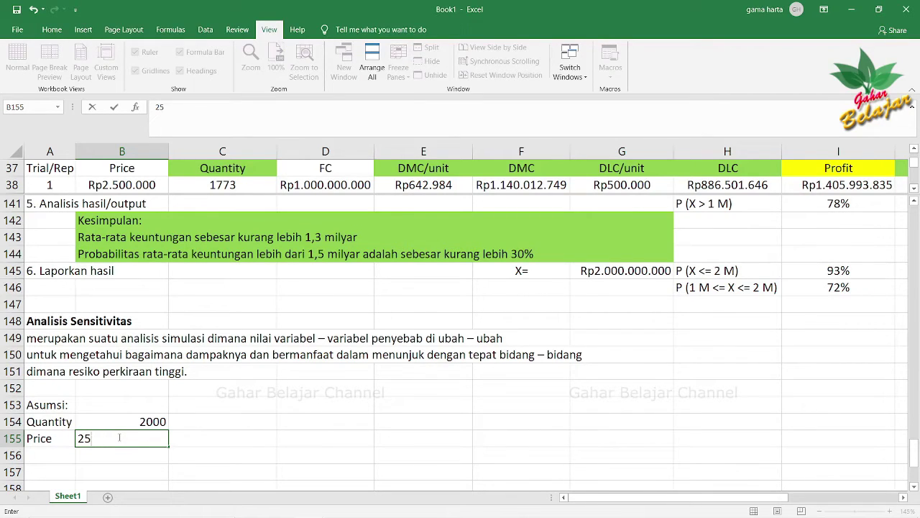
{"action": "type", "text": "000"}
{"action": "key", "text": "ctrl+Return"}
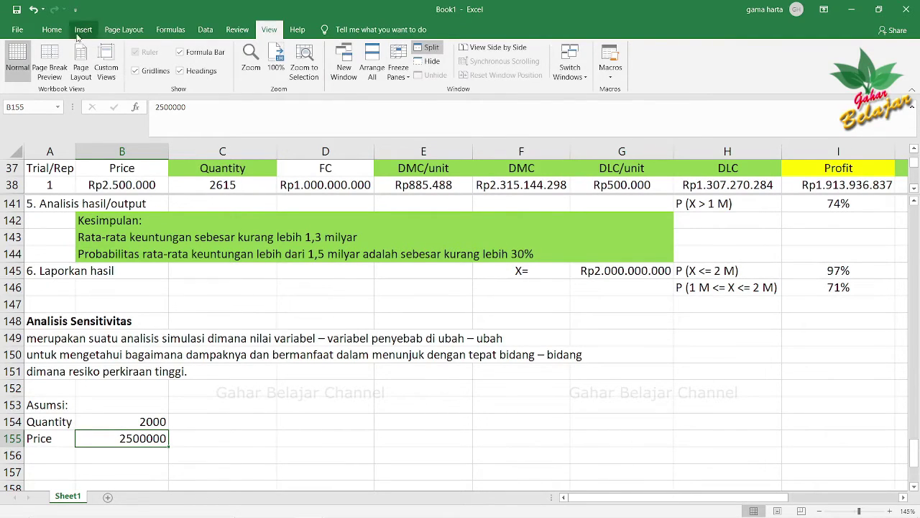
- Format the price in B155 as Currency so it shows Rp2.500.000
{"action": "left_click", "coordinate": [52, 30]}
{"action": "left_click", "coordinate": [467, 52]}
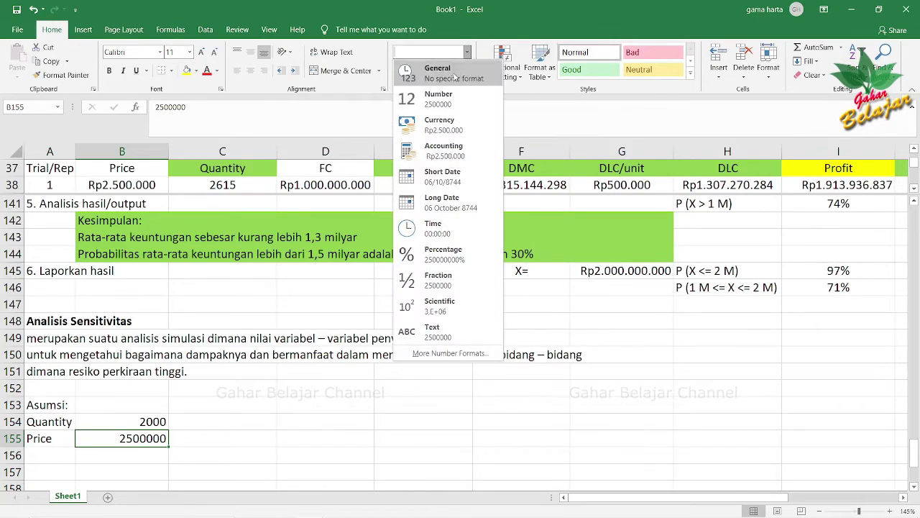
{"action": "left_click", "coordinate": [443, 132]}
{"action": "left_click", "coordinate": [56, 450]}
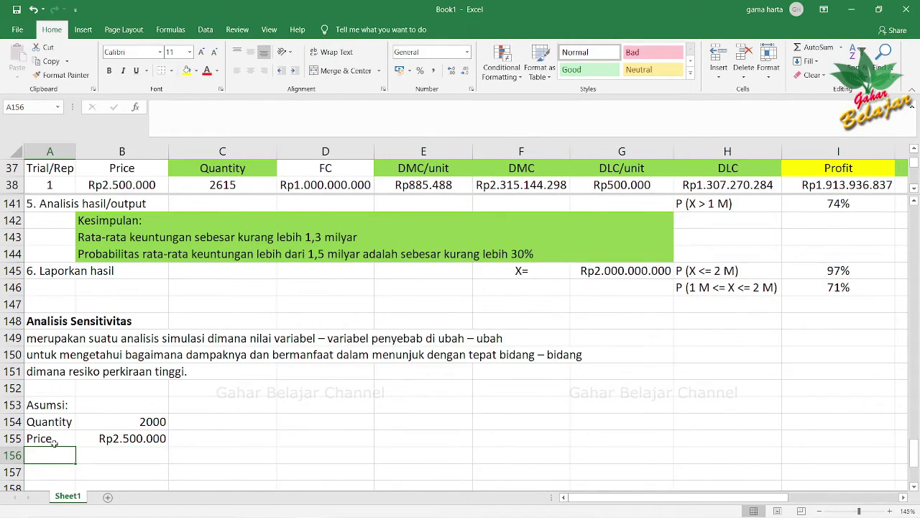
{"action": "type", "text": "FC"}
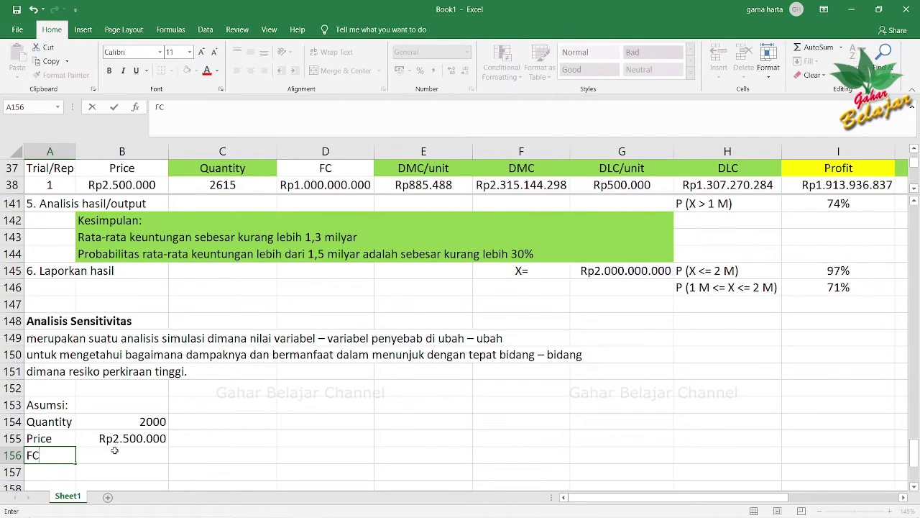
{"action": "left_click", "coordinate": [115, 450]}
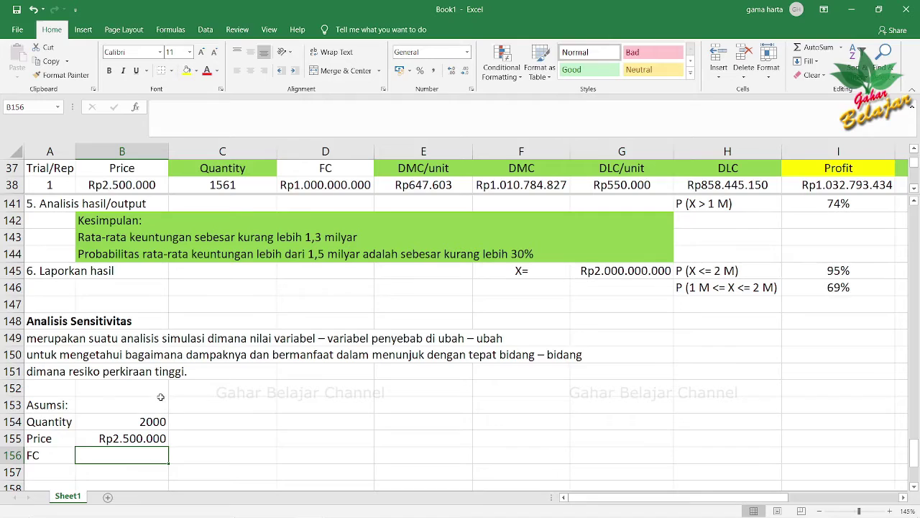
{"action": "left_click", "coordinate": [144, 440]}
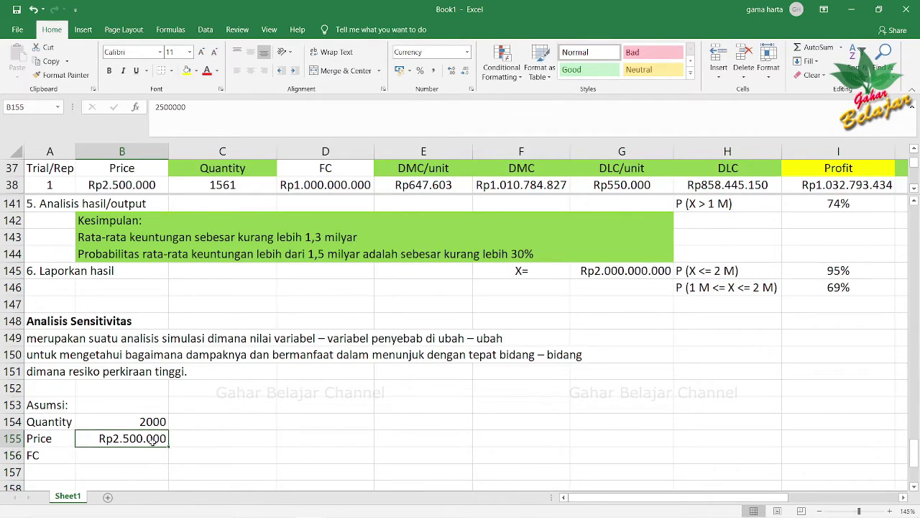
{"action": "mouse_move", "coordinate": [169, 446]}
{"action": "left_mouse_down"}
{"action": "mouse_move", "coordinate": [169, 462]}
{"action": "mouse_move", "coordinate": [134, 455]}
{"action": "left_mouse_up"}
{"action": "left_click", "coordinate": [135, 457]}
{"action": "double_click", "coordinate": [132, 457]}
{"action": "type", "text": "10."}
{"action": "type", "text": "0"}
{"action": "key", "text": "ctrl+Return"}
{"action": "key", "text": "F2"}
{"action": "type", "text": "00000000"}
{"action": "key", "text": "Return"}
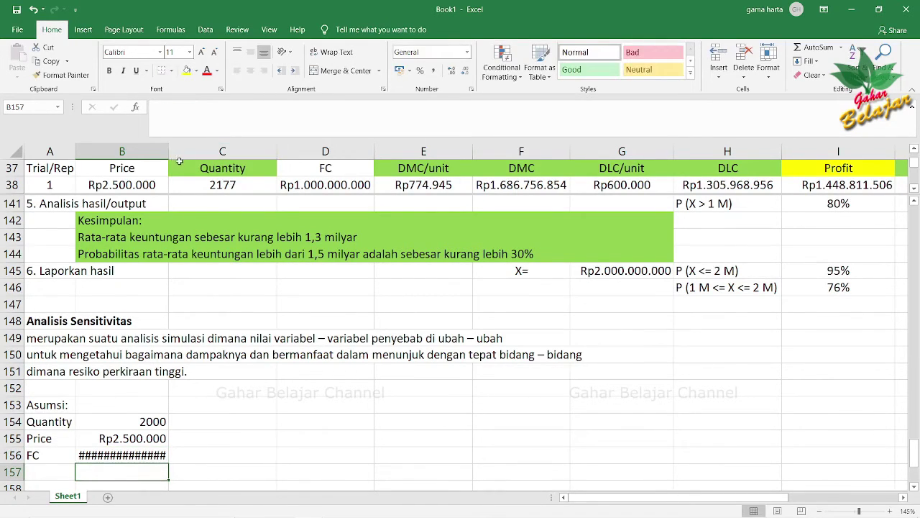
- Widen column B so Rp1.000.000.000 displays in full
{"action": "left_click_drag", "start_coordinate": [169, 151], "coordinate": [182, 151]}
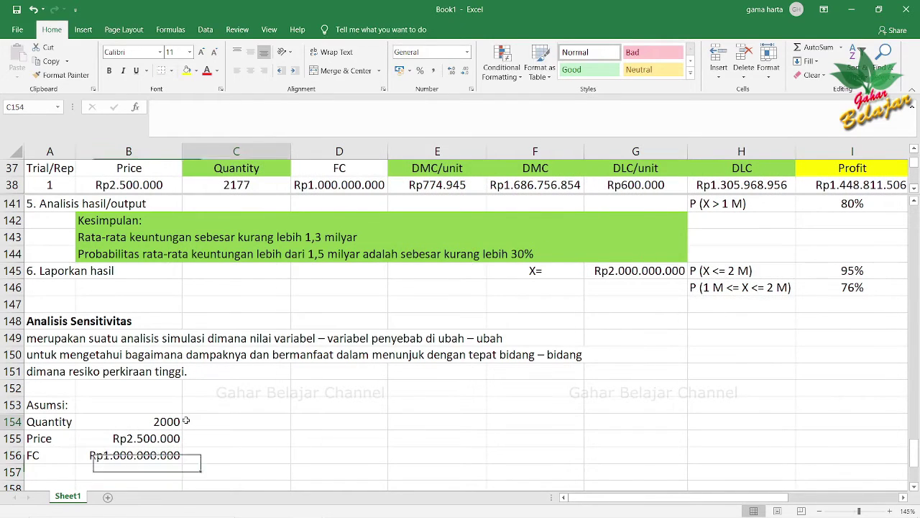
{"action": "left_click", "coordinate": [59, 473]}
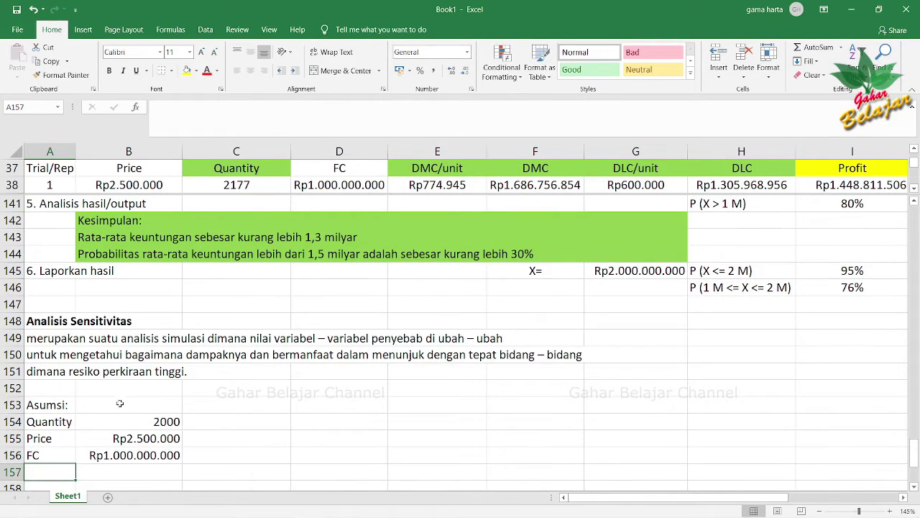
{"action": "scroll", "coordinate": [128, 396], "scroll_direction": "down", "scroll_amount": 1}
{"action": "scroll", "coordinate": [127, 396], "scroll_direction": "down", "scroll_amount": 1}
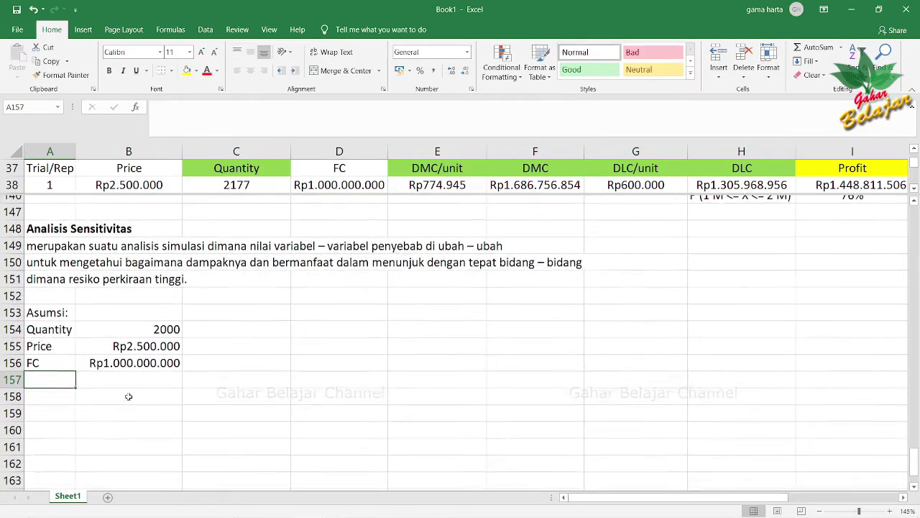
{"action": "left_click", "coordinate": [64, 355]}
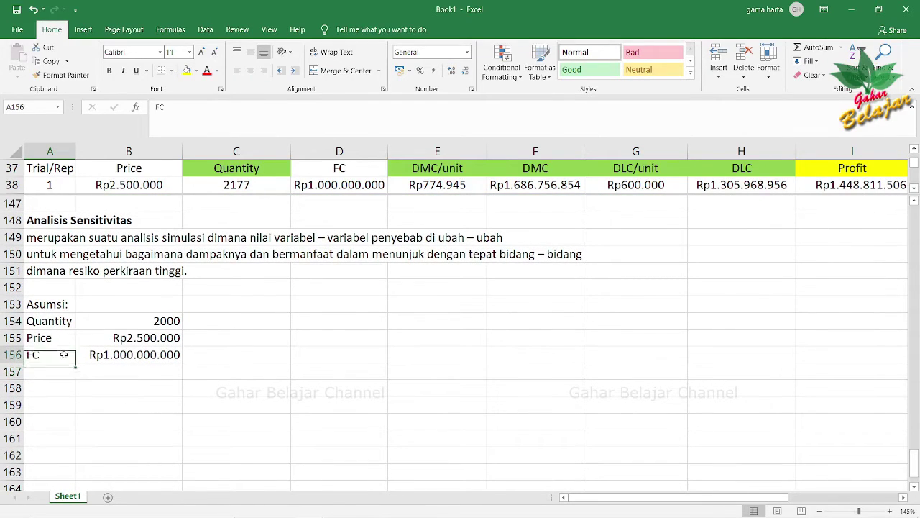
- Copy the FC row down into row 157 and rename its label to VC
{"action": "mouse_move", "coordinate": [61, 357]}
{"action": "left_mouse_down"}
{"action": "mouse_move", "coordinate": [130, 355]}
{"action": "mouse_move", "coordinate": [184, 375]}
{"action": "left_mouse_up"}
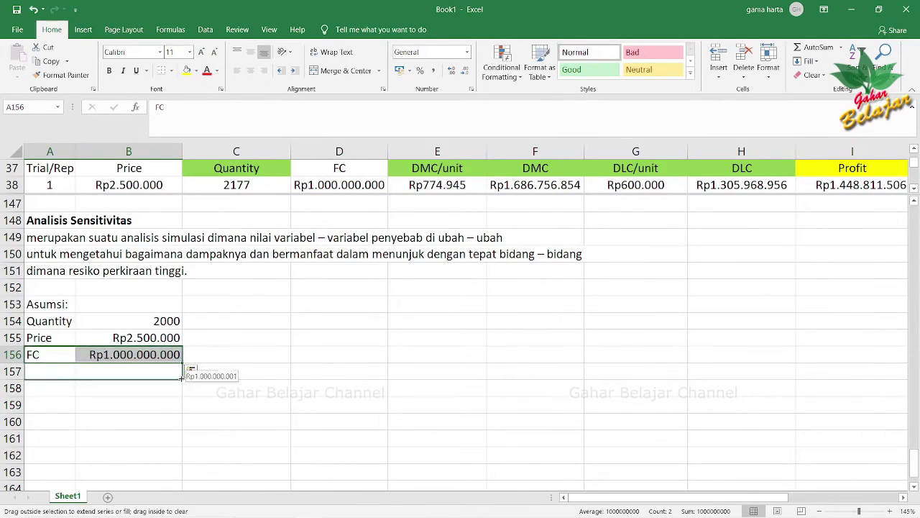
{"action": "double_click", "coordinate": [30, 371]}
{"action": "key", "text": "BackSpace"}
{"action": "type", "text": "V"}
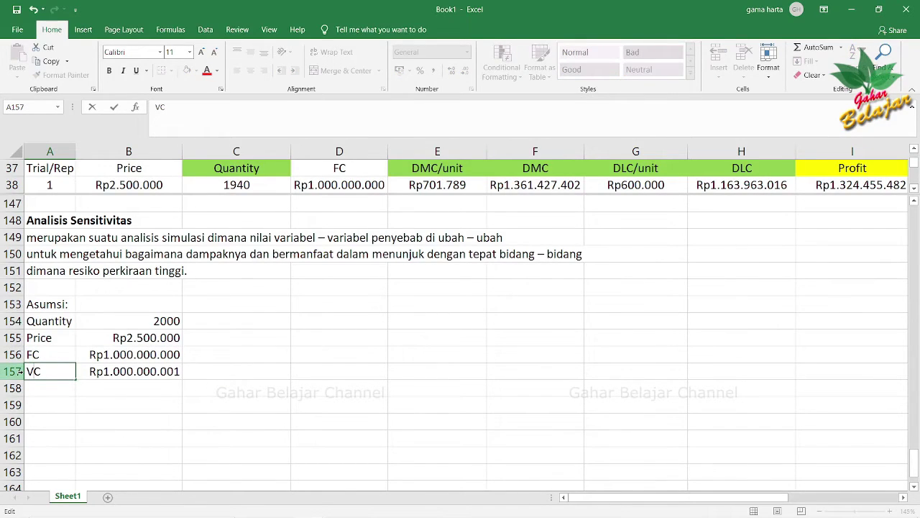
{"action": "left_click", "coordinate": [144, 368]}
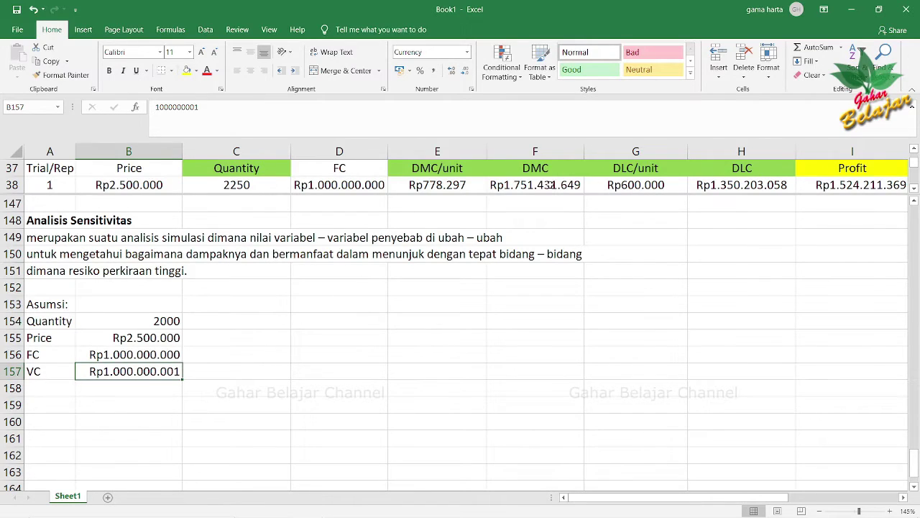
- Check the F38 and H38 formulas, then recalculate the simulation twice with F9
{"action": "left_click", "coordinate": [557, 186]}
{"action": "left_click", "coordinate": [713, 185]}
{"action": "left_click", "coordinate": [553, 185]}
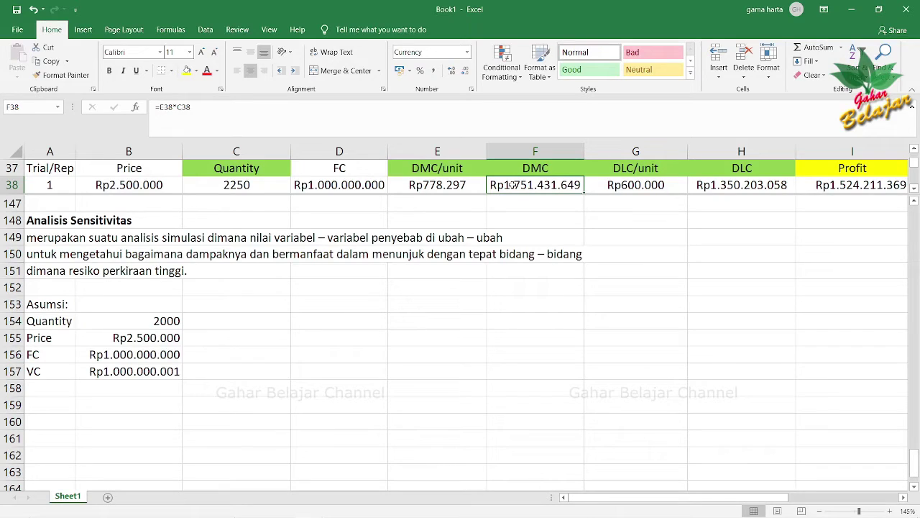
{"action": "key", "text": "F9"}
{"action": "key", "text": "F9"}
{"action": "key", "text": "F9"}
{"action": "key", "text": "F9"}
{"action": "key", "text": "F9"}
{"action": "key", "text": "F9"}
{"action": "key", "text": "F9"}
{"action": "key", "text": "F9"}
{"action": "key", "text": "F9"}
{"action": "key", "text": "F9"}
{"action": "key", "text": "F9"}
{"action": "key", "text": "F9"}
{"action": "key", "text": "F9"}
{"action": "key", "text": "F9"}
{"action": "key", "text": "F9"}
{"action": "key", "text": "F9"}
{"action": "key", "text": "F9"}
{"action": "key", "text": "F9"}
{"action": "key", "text": "F9"}
{"action": "key", "text": "F9"}
{"action": "key", "text": "F9"}
{"action": "key", "text": "F9"}
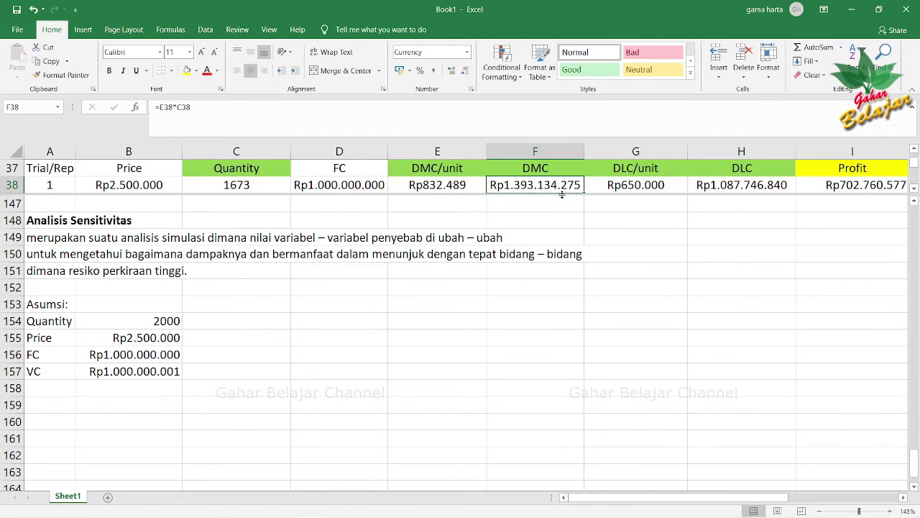
{"action": "key", "text": "F9"}
{"action": "key", "text": "F9"}
{"action": "key", "text": "F9"}
{"action": "key", "text": "F9"}
{"action": "key", "text": "F9"}
{"action": "left_click", "coordinate": [47, 392]}
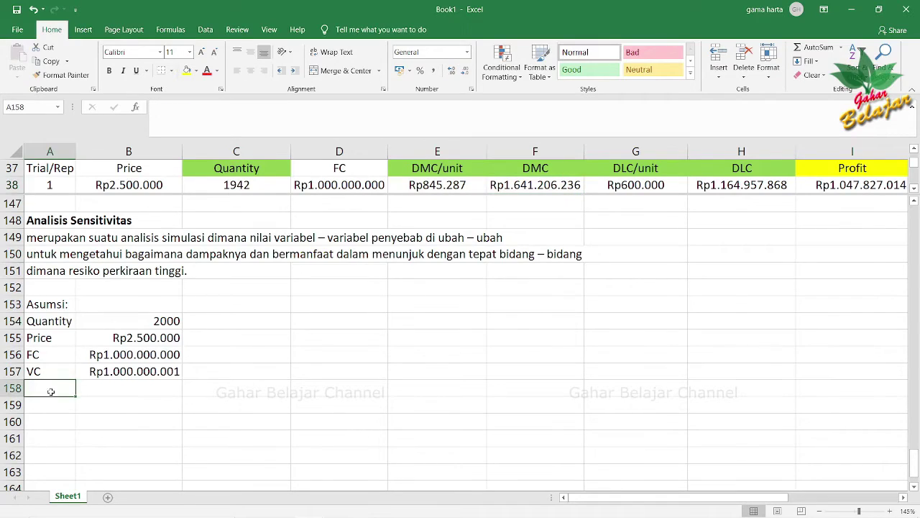
{"action": "left_click", "coordinate": [102, 373]}
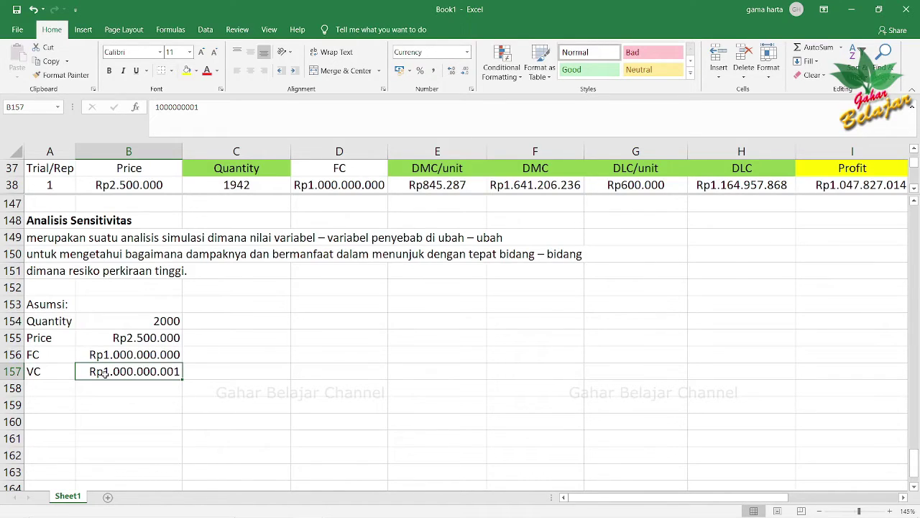
- Change the VC value in B157 to 2400000 and begin a Revenue label in A159
{"action": "double_click", "coordinate": [105, 372]}
{"action": "left_click_drag", "start_coordinate": [113, 370], "coordinate": [189, 366]}
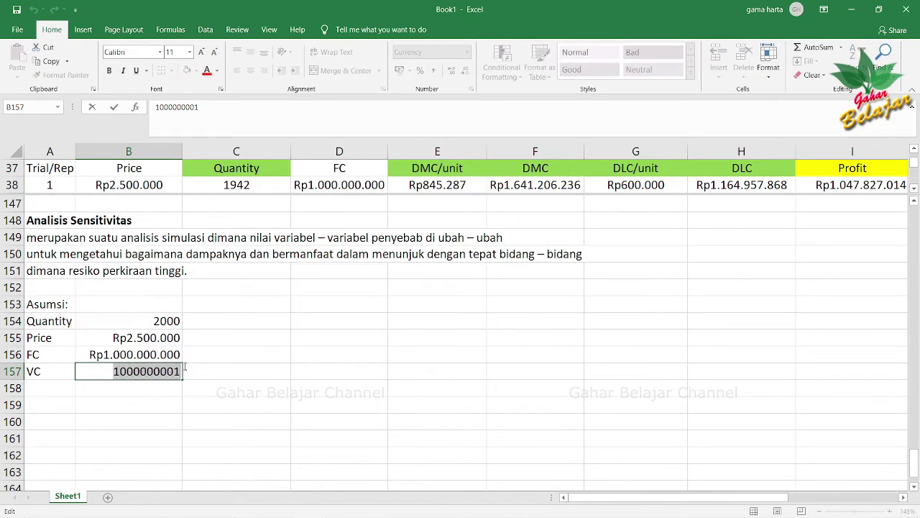
{"action": "type", "text": "2"}
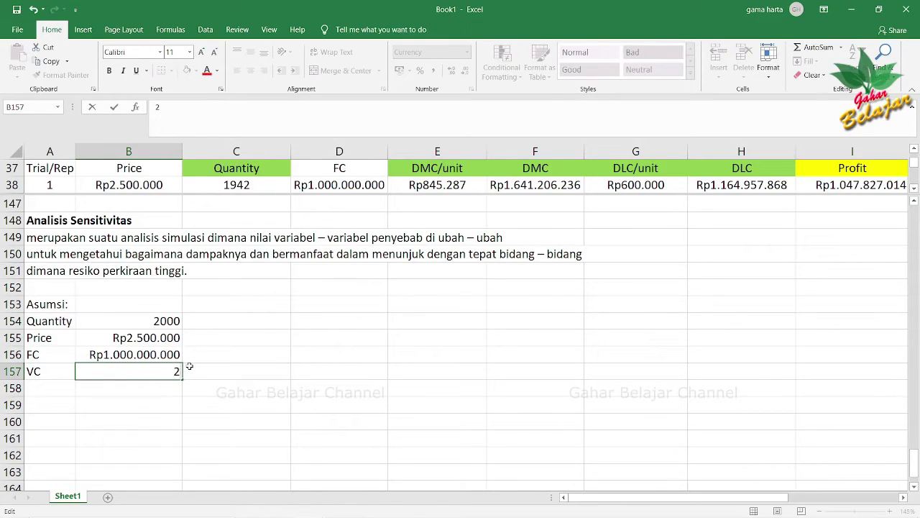
{"action": "type", "text": "4000000"}
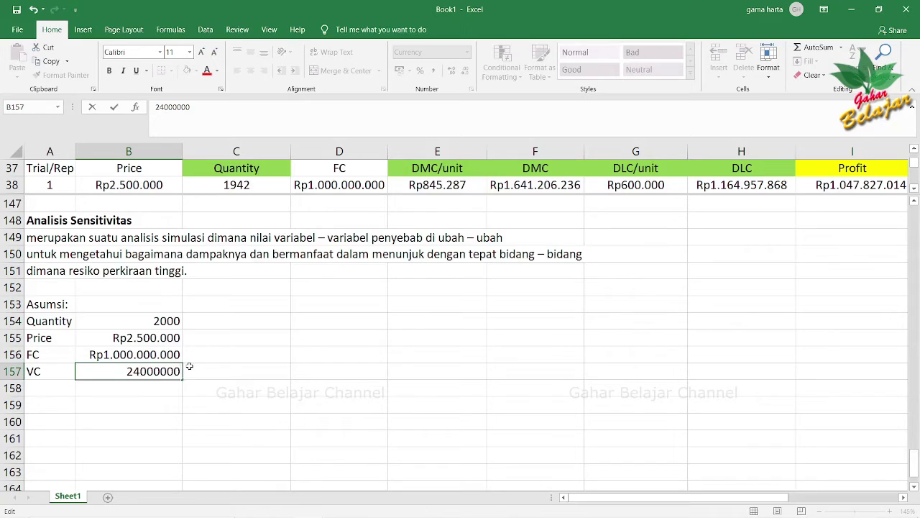
{"action": "key", "text": "Return"}
{"action": "double_click", "coordinate": [162, 371]}
{"action": "key", "text": "BackSpace"}
{"action": "key", "text": "Return"}
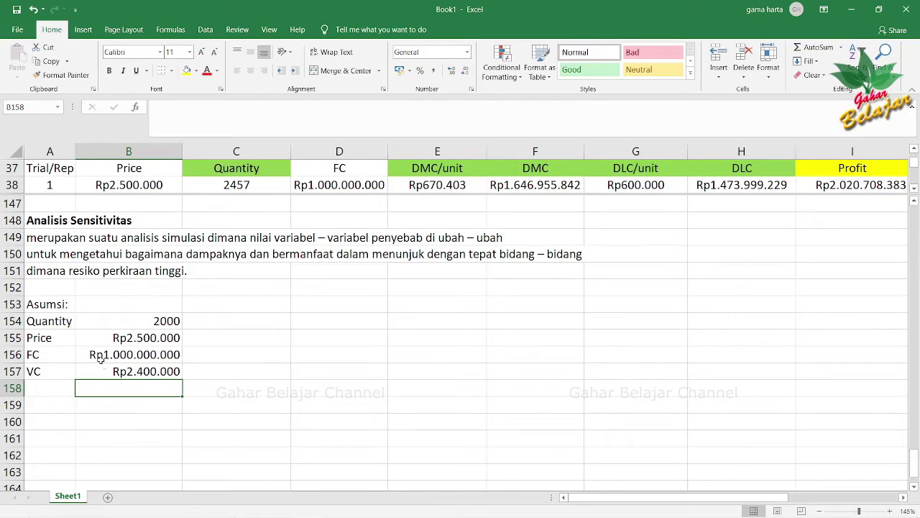
{"action": "left_click", "coordinate": [55, 402]}
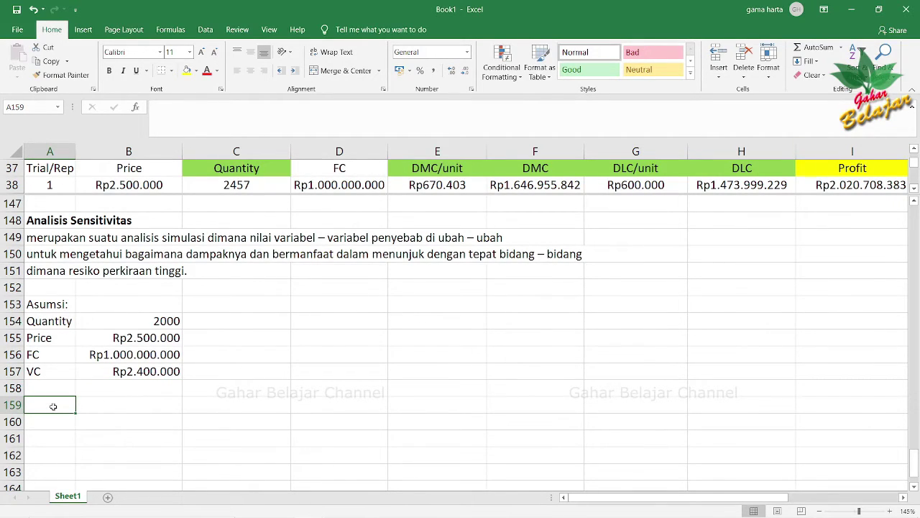
{"action": "type", "text": "Reve"}
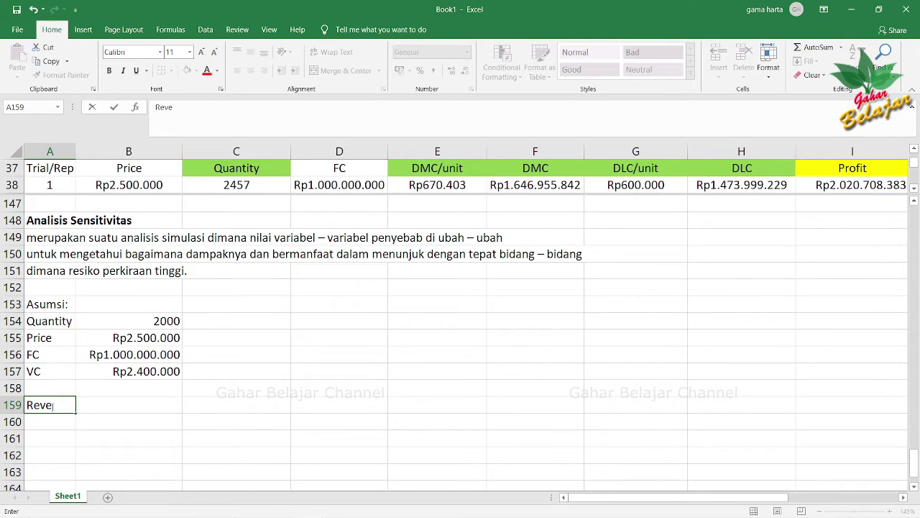
{"action": "type", "text": "nue"}
- Confirm the Revenue label and point out the Quantity and Price assumptions
{"action": "left_click", "coordinate": [172, 402]}
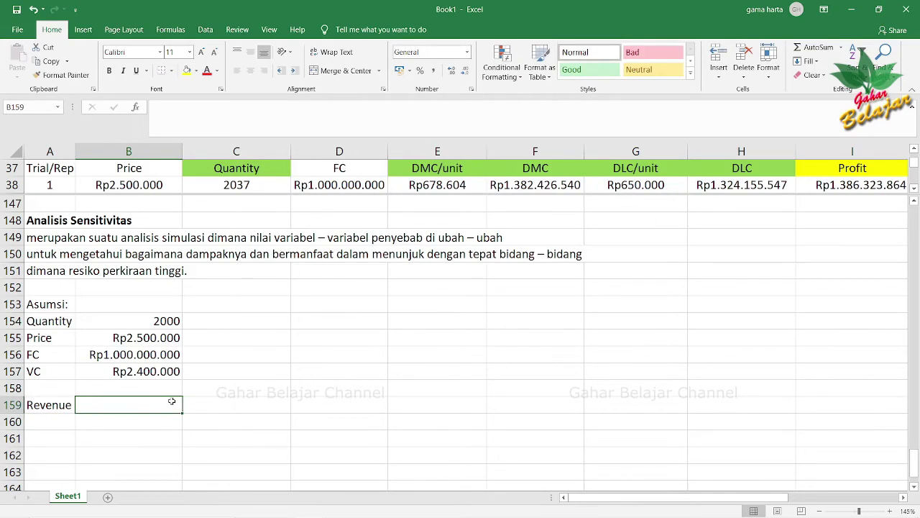
{"action": "left_click", "coordinate": [66, 316]}
{"action": "left_click", "coordinate": [53, 338]}
{"action": "left_click", "coordinate": [140, 338]}
- Enter =B154*B155 in B159 so Revenue shows Rp5.000.000.000
{"action": "left_click", "coordinate": [133, 406]}
{"action": "type", "text": "="}
{"action": "left_click", "coordinate": [153, 321]}
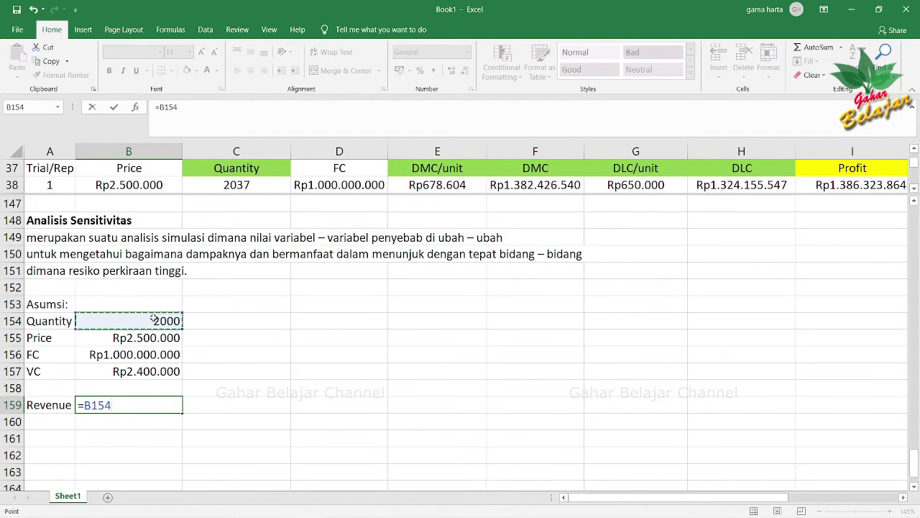
{"action": "type", "text": "*"}
{"action": "left_click", "coordinate": [158, 334]}
{"action": "key", "text": "Return"}
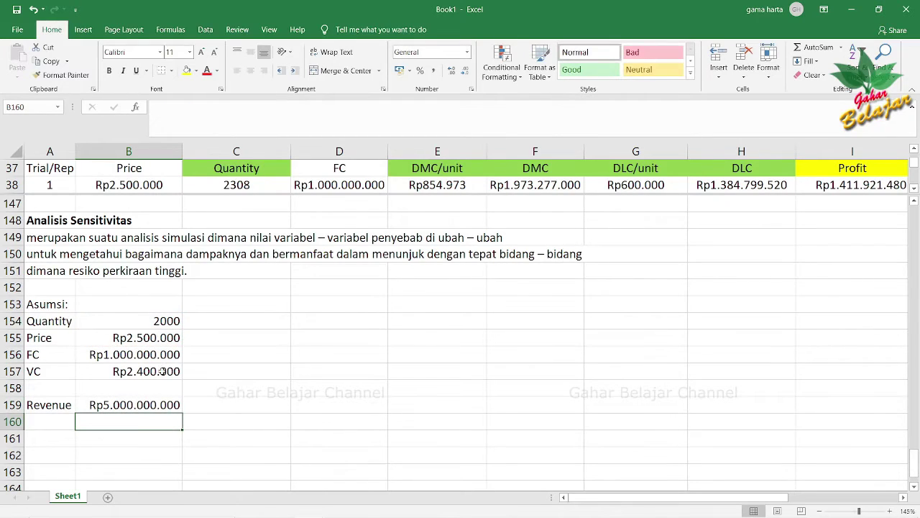
{"action": "left_click", "coordinate": [161, 403]}
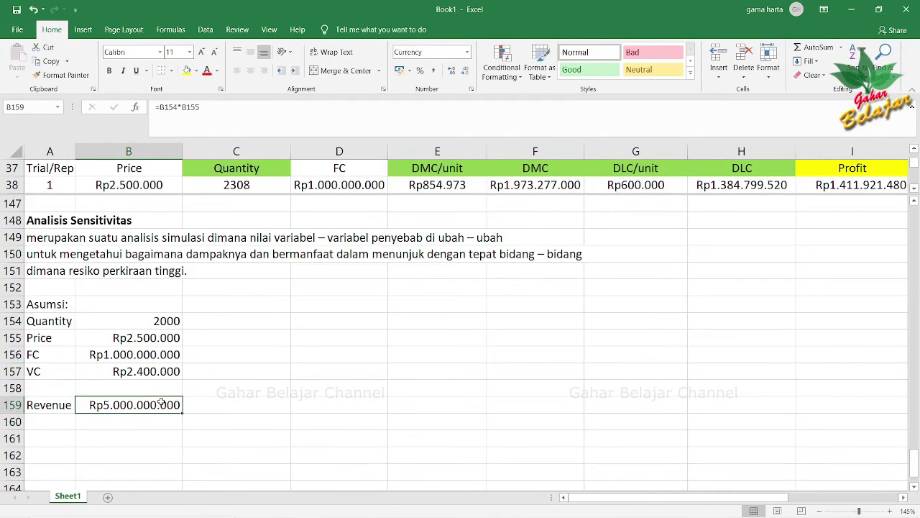
{"action": "left_click", "coordinate": [59, 423]}
{"action": "left_click", "coordinate": [52, 388]}
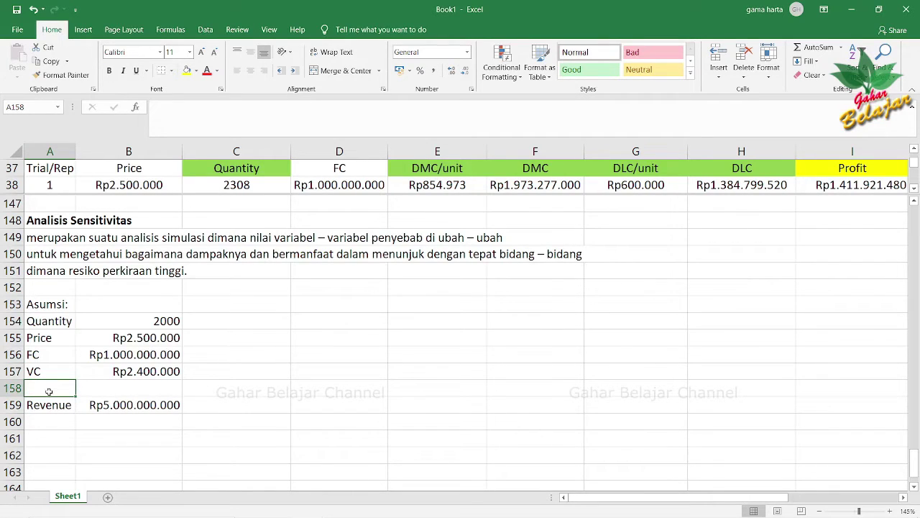
- Make the 'Asumsi' heading bold
{"action": "left_click", "coordinate": [53, 305]}
{"action": "left_click", "coordinate": [110, 70]}
{"action": "left_click", "coordinate": [64, 406]}
{"action": "left_click", "coordinate": [7, 405]}
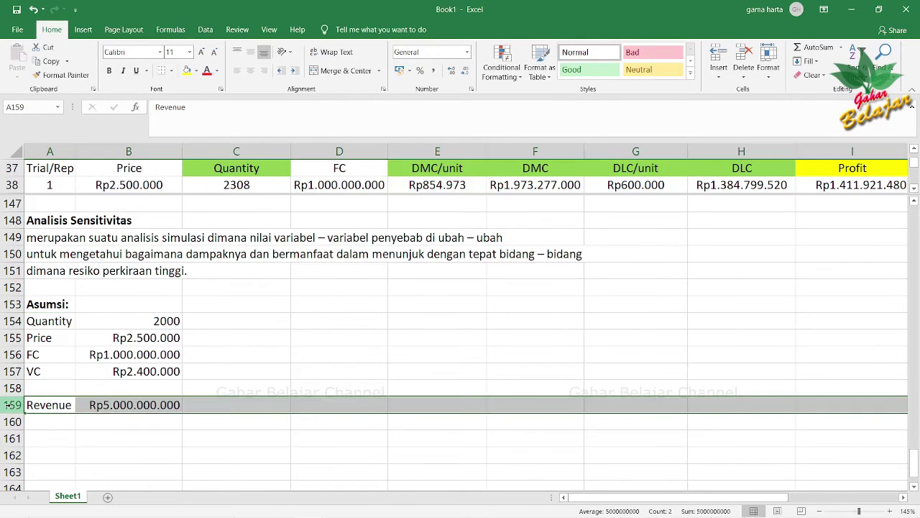
- Add a bold 'Perhitungan Profit:' heading in A158 and insert a blank row above it
{"action": "left_click", "coordinate": [35, 386]}
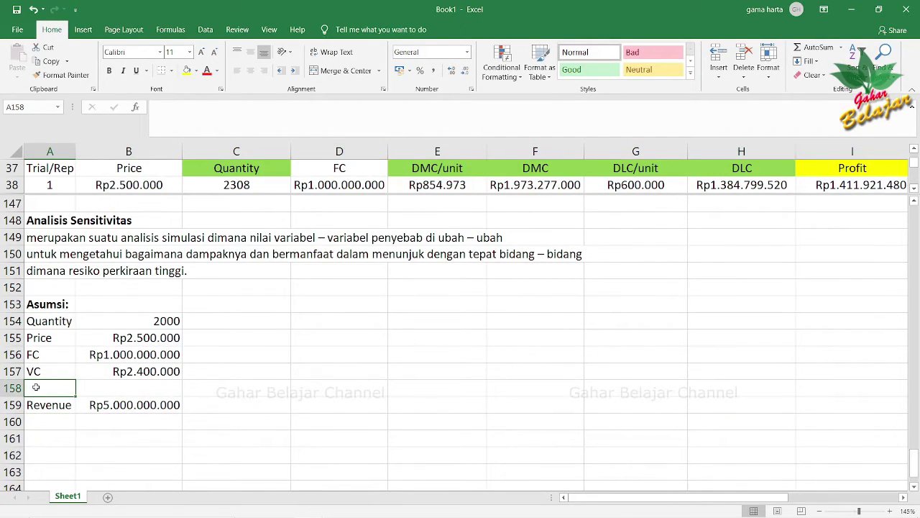
{"action": "type", "text": "Perhitungan Profit:"}
{"action": "key", "text": "Return"}
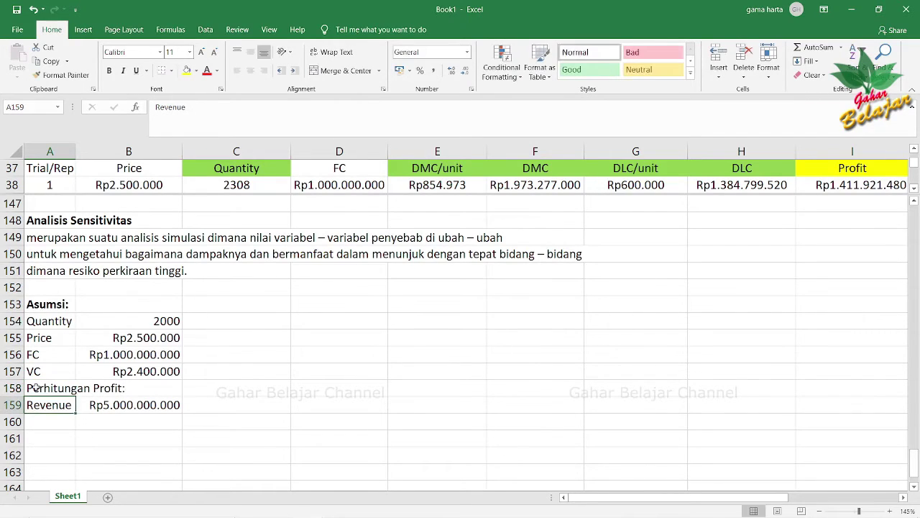
{"action": "left_click", "coordinate": [35, 386]}
{"action": "left_click", "coordinate": [108, 70]}
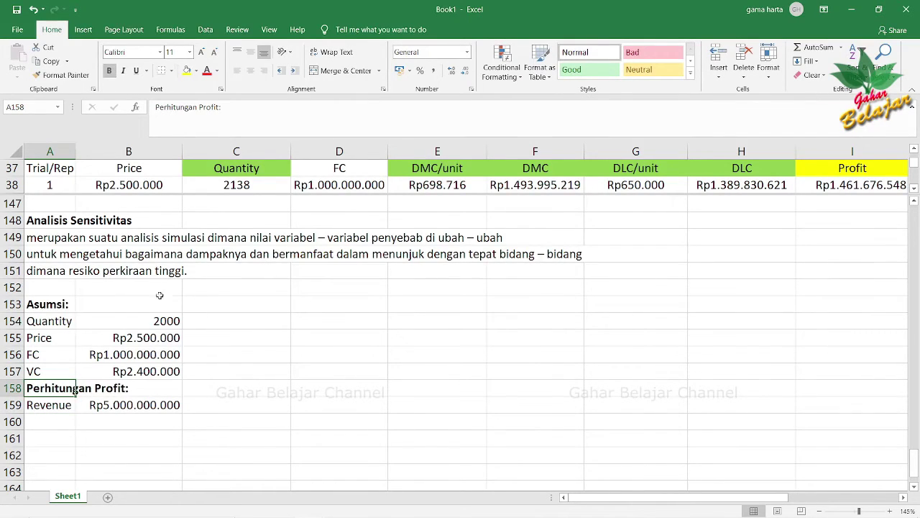
{"action": "left_click", "coordinate": [191, 389]}
{"action": "left_click", "coordinate": [8, 387]}
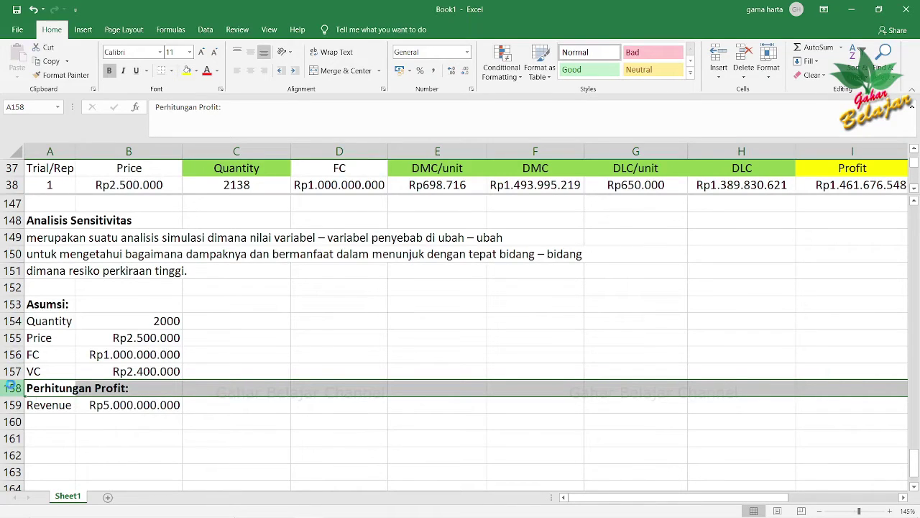
{"action": "key", "text": "ctrl+shift+equal"}
{"action": "left_click", "coordinate": [62, 436]}
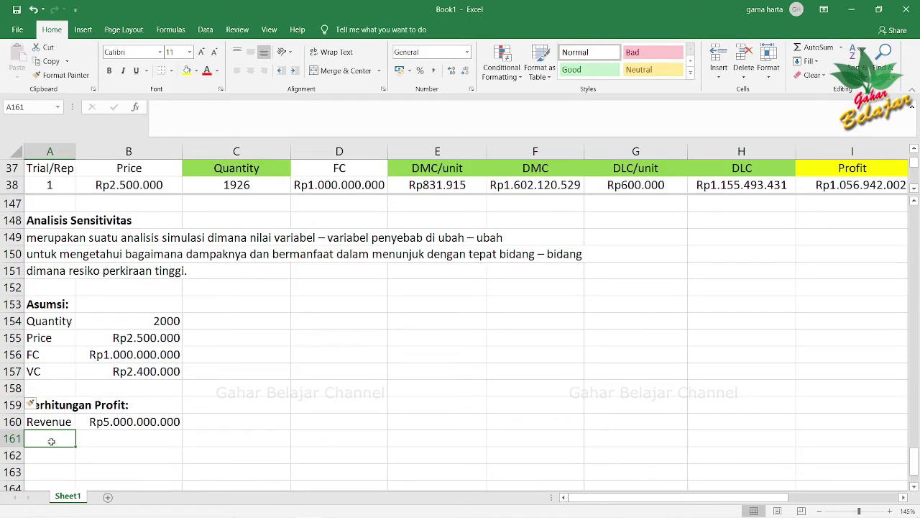
{"action": "type", "text": "Total"}
- Label A161 as TC, drafting then erasing a =B156+B157 formula in B161
{"action": "key", "text": "BackSpace"}
{"action": "key", "text": "BackSpace"}
{"action": "key", "text": "BackSpace"}
{"action": "key", "text": "BackSpace"}
{"action": "type", "text": "C"}
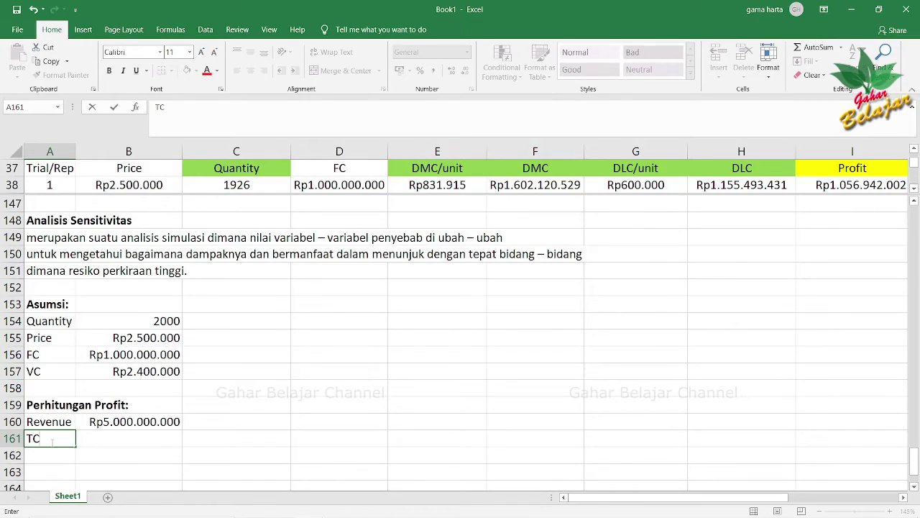
{"action": "key", "text": "Tab"}
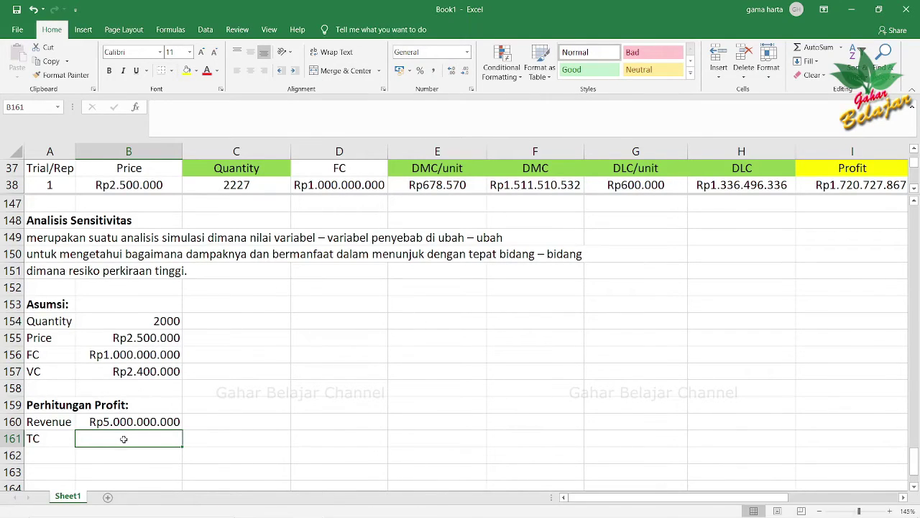
{"action": "type", "text": "="}
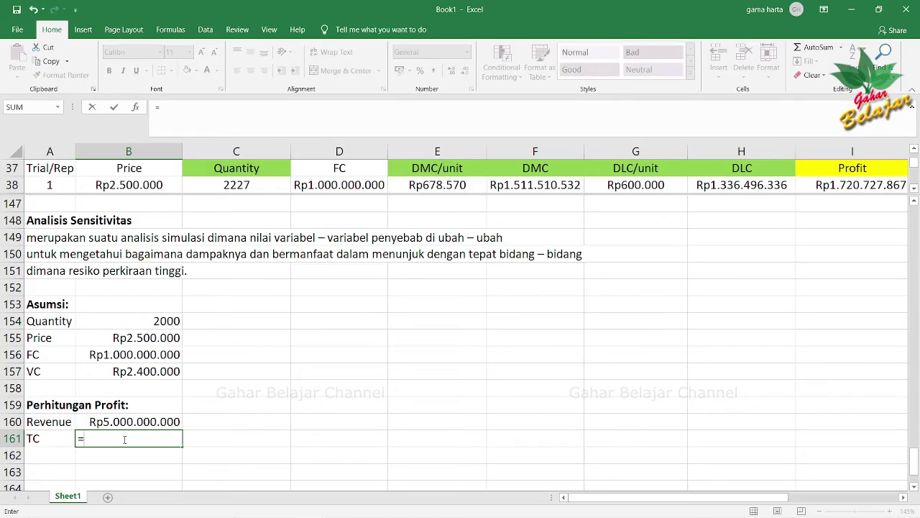
{"action": "left_click", "coordinate": [113, 355]}
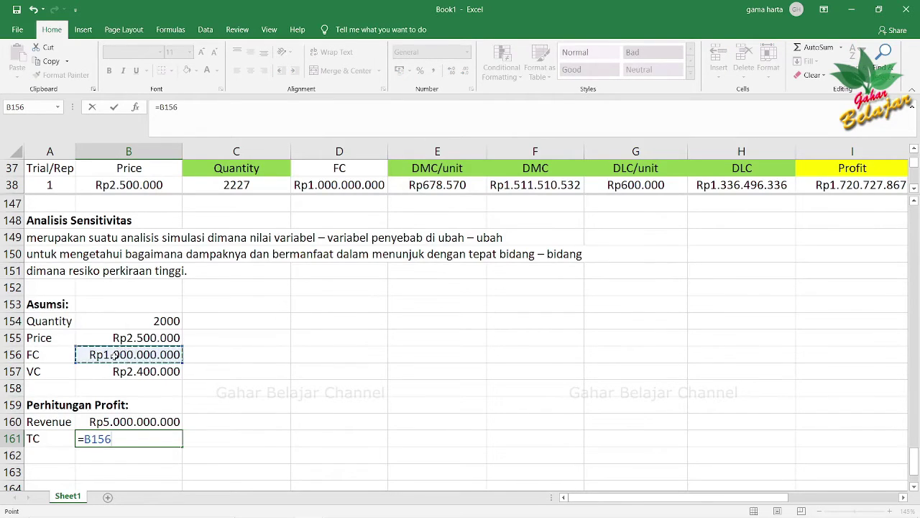
{"action": "type", "text": "+"}
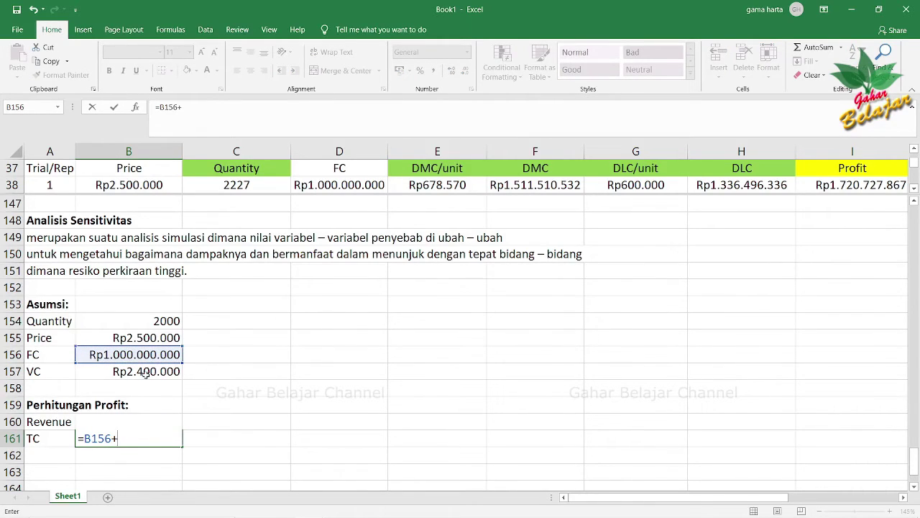
{"action": "left_click", "coordinate": [146, 372]}
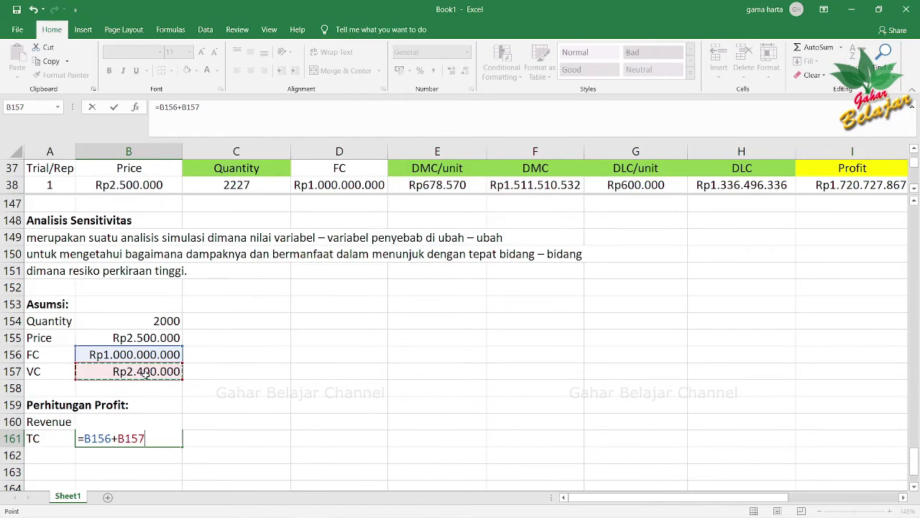
{"action": "key", "text": "BackSpace"}
{"action": "key", "text": "BackSpace"}
{"action": "key", "text": "BackSpace"}
{"action": "key", "text": "BackSpace"}
{"action": "key", "text": "BackSpace"}
{"action": "key", "text": "BackSpace"}
{"action": "key", "text": "BackSpace"}
{"action": "key", "text": "BackSpace"}
{"action": "key", "text": "BackSpace"}
{"action": "left_click", "coordinate": [188, 353]}
{"action": "left_click", "coordinate": [165, 368]}
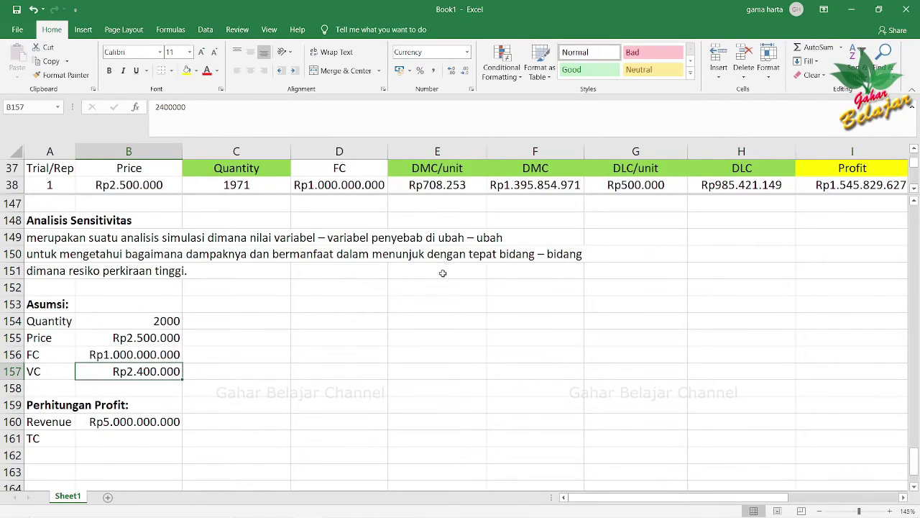
- Check the DMC calculation, then enlarge the VC value in B157 from 2400000 to Rp2.400.000.000
{"action": "left_click", "coordinate": [553, 168]}
{"action": "left_click", "coordinate": [747, 169]}
{"action": "left_click", "coordinate": [550, 185]}
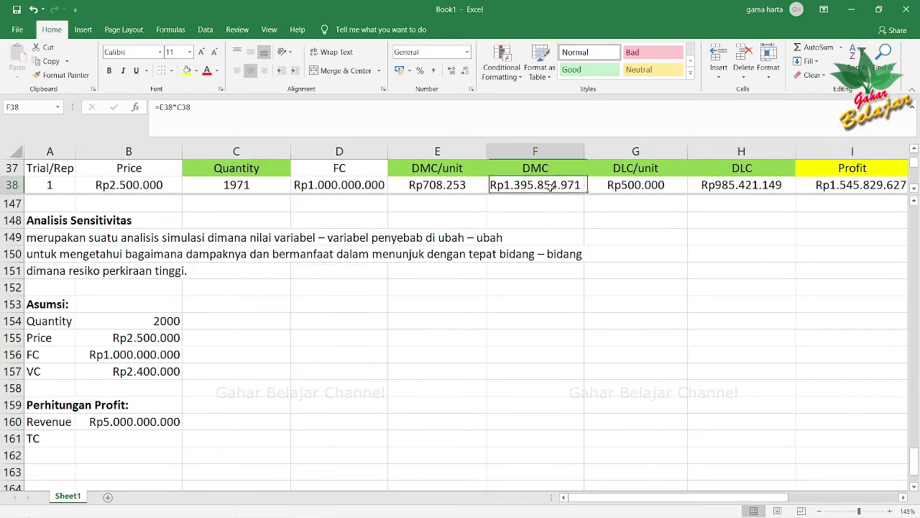
{"action": "left_click", "coordinate": [143, 371]}
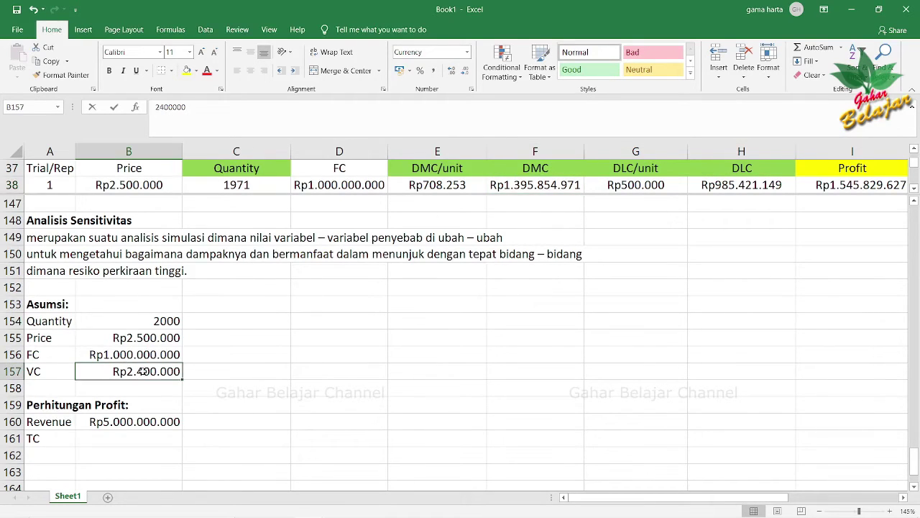
{"action": "double_click", "coordinate": [143, 371]}
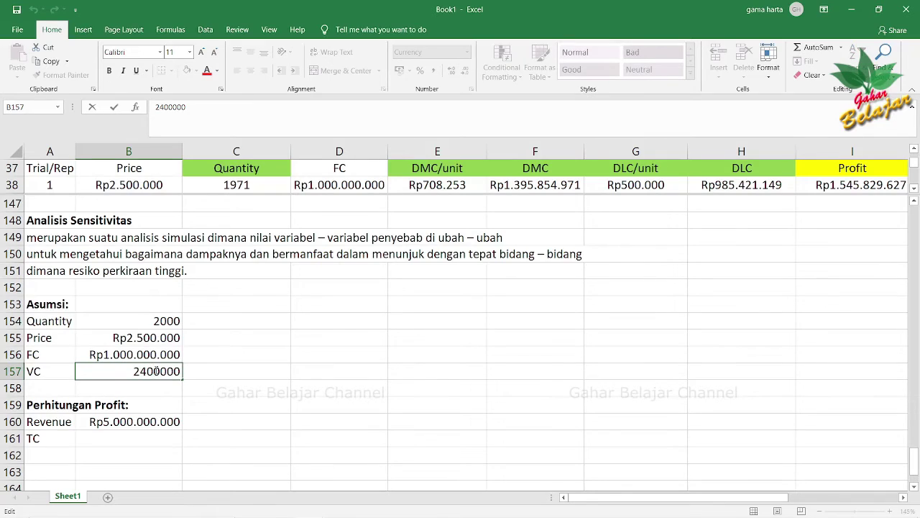
{"action": "type", "text": "0"}
{"action": "type", "text": "000"}
{"action": "key", "text": "Return"}
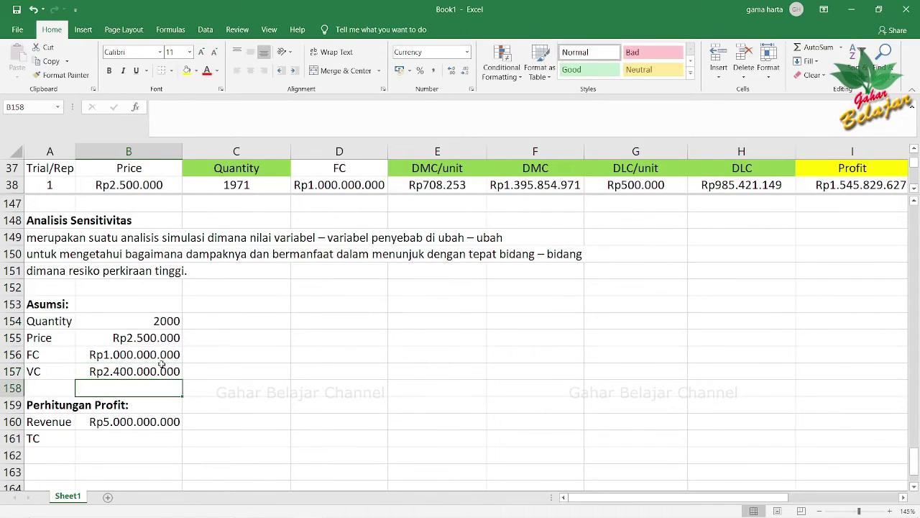
{"action": "left_click", "coordinate": [162, 365]}
{"action": "left_click", "coordinate": [125, 436]}
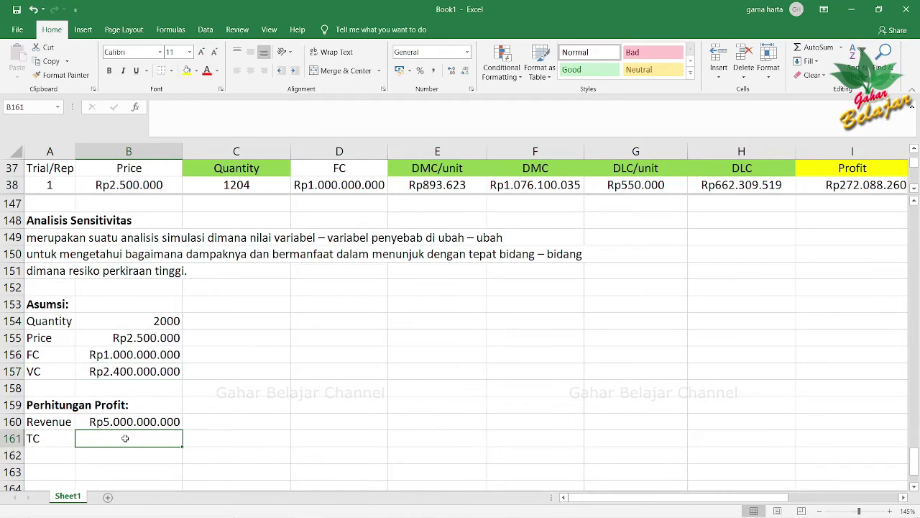
- Enter =B156+B157 in B161 so TC shows Rp3.400.000.000
{"action": "type", "text": "="}
{"action": "left_click", "coordinate": [133, 352]}
{"action": "type", "text": "+"}
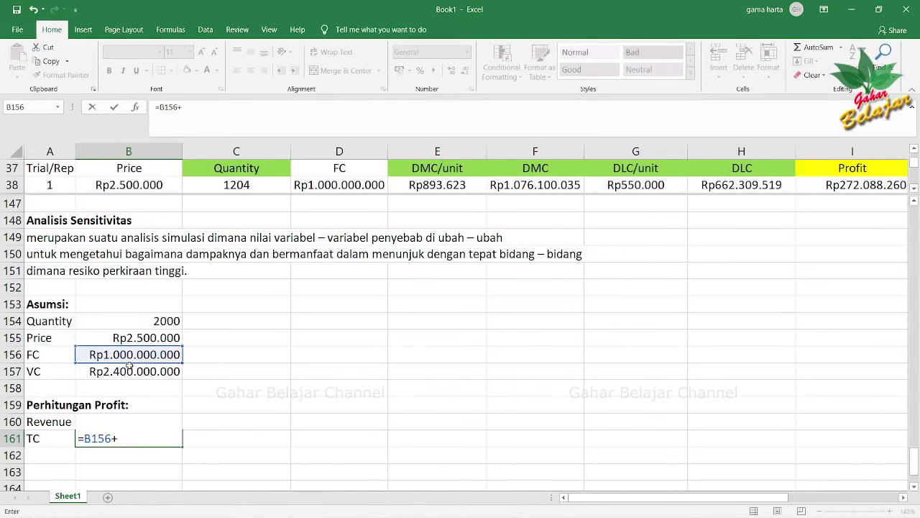
{"action": "left_click", "coordinate": [131, 370]}
{"action": "key", "text": "Return"}
- Label A162 'Profit' and enter =B160-B161 in B162, giving Rp1.600.000.000
{"action": "key", "text": "Left"}
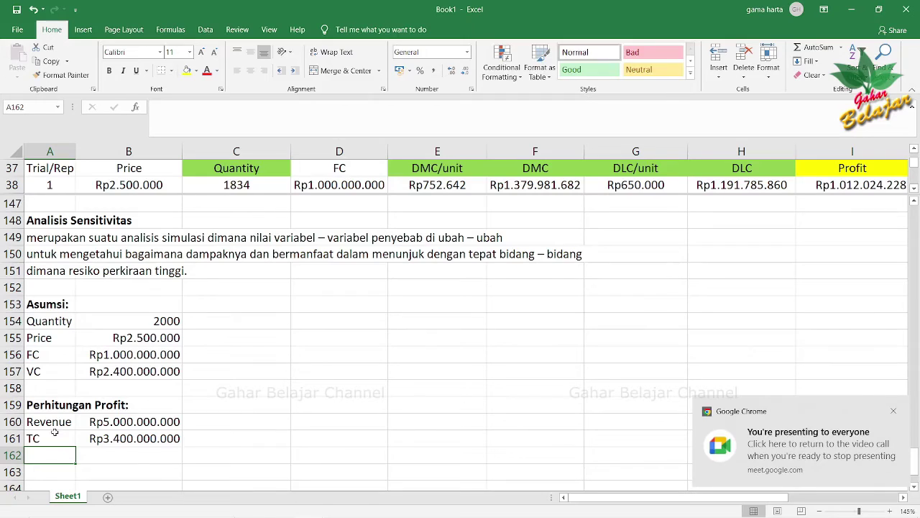
{"action": "type", "text": "Profit"}
{"action": "key", "text": "Tab"}
{"action": "type", "text": "="}
{"action": "left_click", "coordinate": [128, 421]}
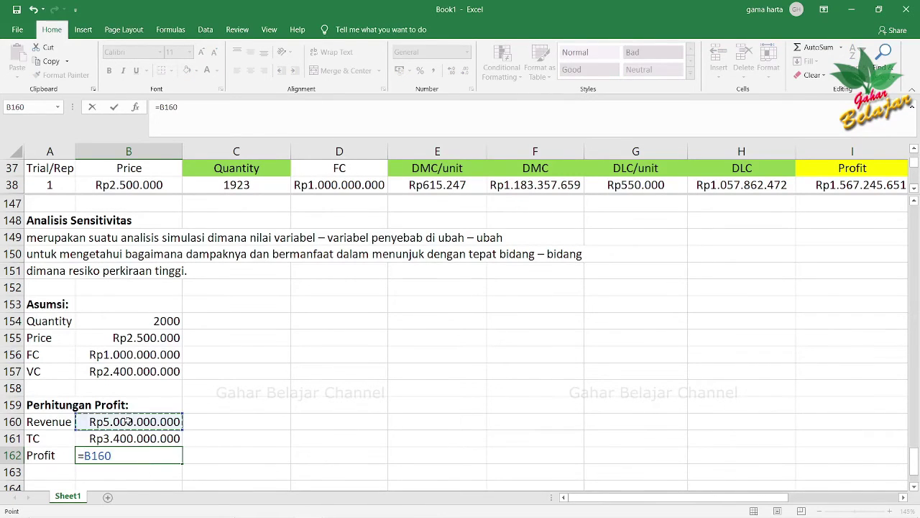
{"action": "type", "text": "-"}
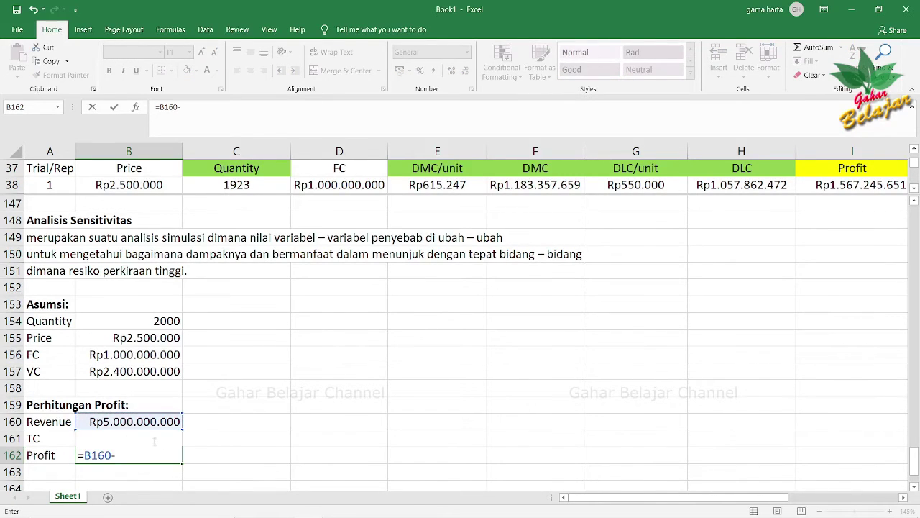
{"action": "left_click", "coordinate": [67, 438]}
{"action": "left_click", "coordinate": [89, 434]}
{"action": "key", "text": "Return"}
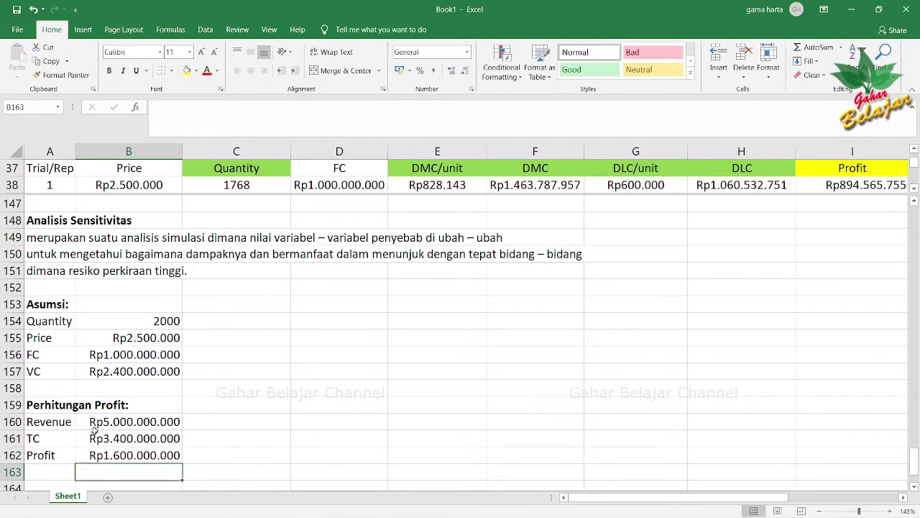
{"action": "left_click", "coordinate": [120, 450]}
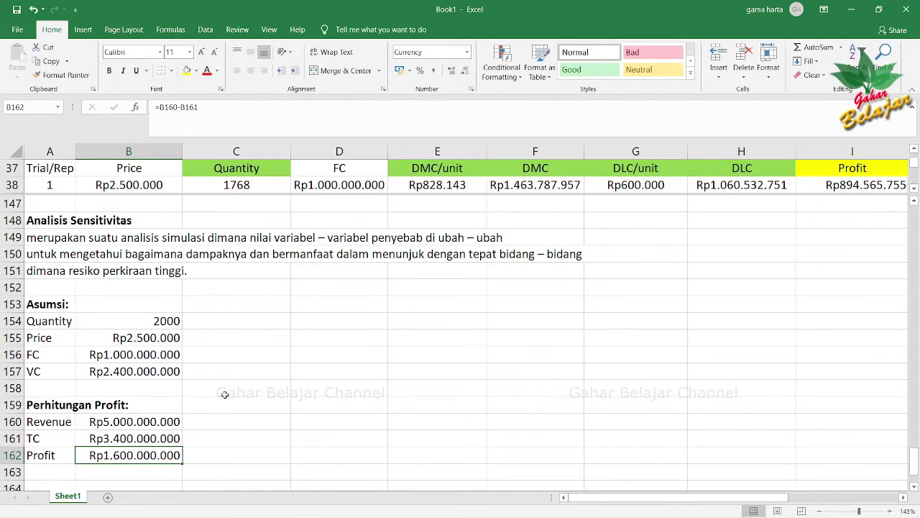
- Recalculate with F9 several times, comparing I38's simulated profit against B162
{"action": "left_click", "coordinate": [833, 185]}
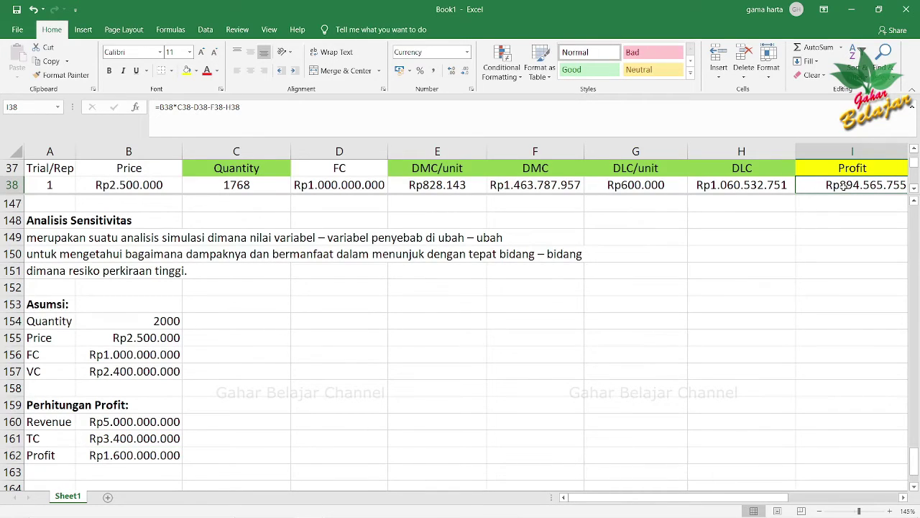
{"action": "key", "text": "F9"}
{"action": "key", "text": "F9"}
{"action": "key", "text": "F9"}
{"action": "key", "text": "F9"}
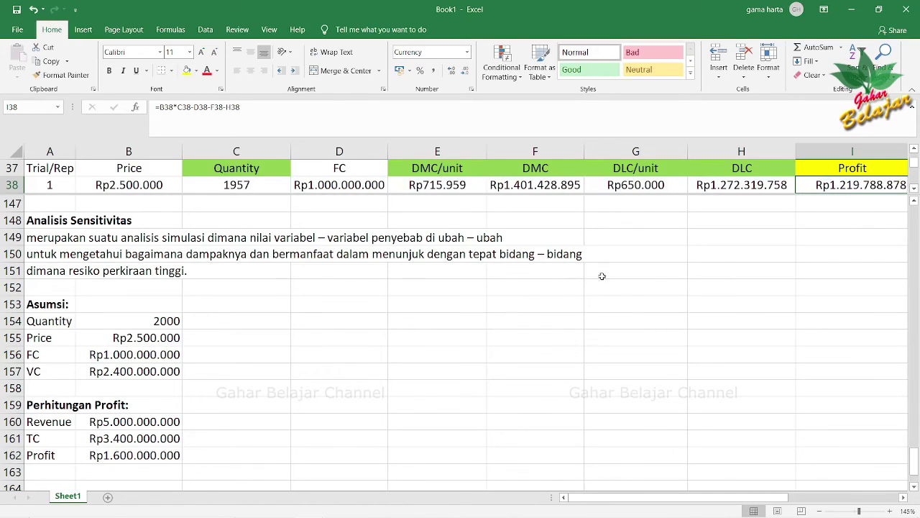
{"action": "left_click", "coordinate": [98, 460]}
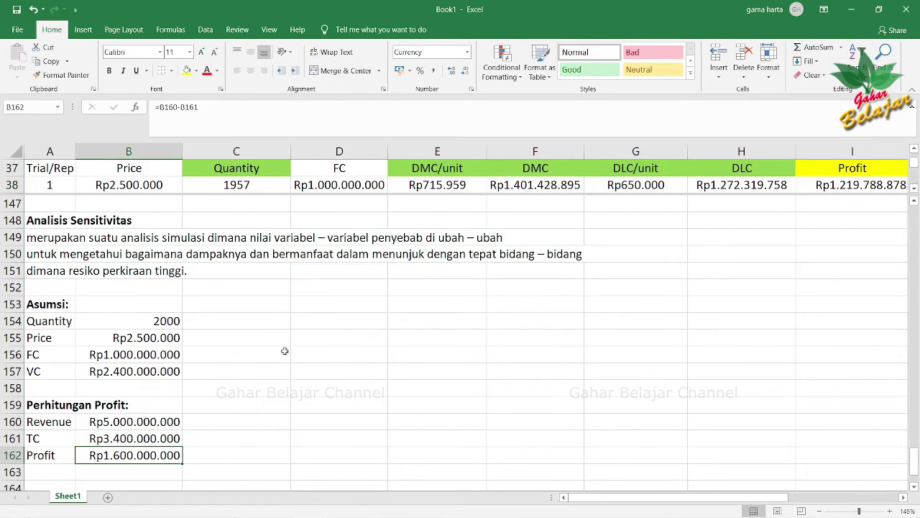
{"action": "left_click", "coordinate": [828, 185]}
{"action": "key", "text": "F9"}
{"action": "key", "text": "F9"}
{"action": "key", "text": "F9"}
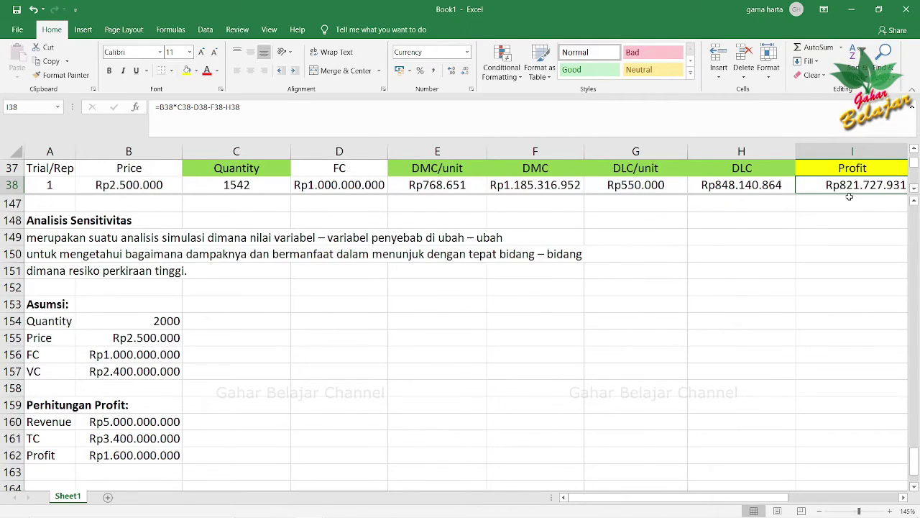
{"action": "key", "text": "F9"}
{"action": "key", "text": "F9"}
{"action": "key", "text": "F9"}
{"action": "key", "text": "F9"}
{"action": "key", "text": "F9"}
{"action": "key", "text": "F9"}
{"action": "key", "text": "F9"}
{"action": "key", "text": "F9"}
{"action": "key", "text": "F9"}
{"action": "key", "text": "F9"}
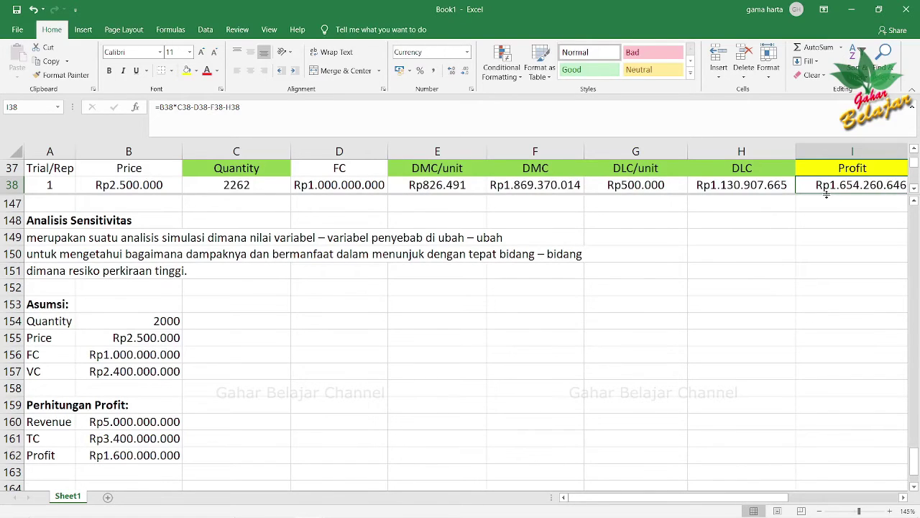
{"action": "key", "text": "F9"}
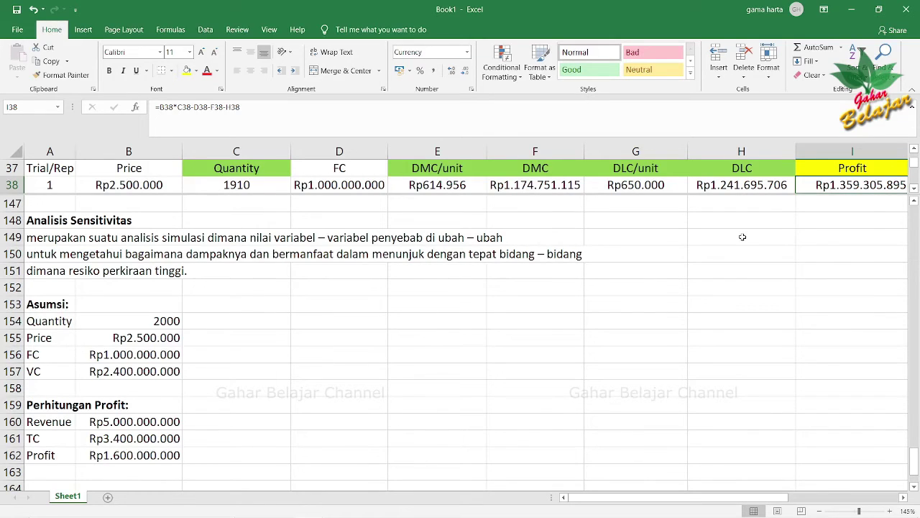
{"action": "key", "text": "F9"}
{"action": "key", "text": "F9"}
{"action": "key", "text": "F9"}
{"action": "key", "text": "F9"}
{"action": "key", "text": "F9"}
{"action": "key", "text": "F9"}
{"action": "key", "text": "F9"}
{"action": "key", "text": "F9"}
{"action": "key", "text": "F9"}
{"action": "key", "text": "F9"}
{"action": "key", "text": "F9"}
{"action": "key", "text": "F9"}
{"action": "key", "text": "F9"}
{"action": "key", "text": "F9"}
{"action": "key", "text": "F9"}
{"action": "key", "text": "F9"}
{"action": "key", "text": "F9"}
{"action": "key", "text": "F9"}
{"action": "key", "text": "F9"}
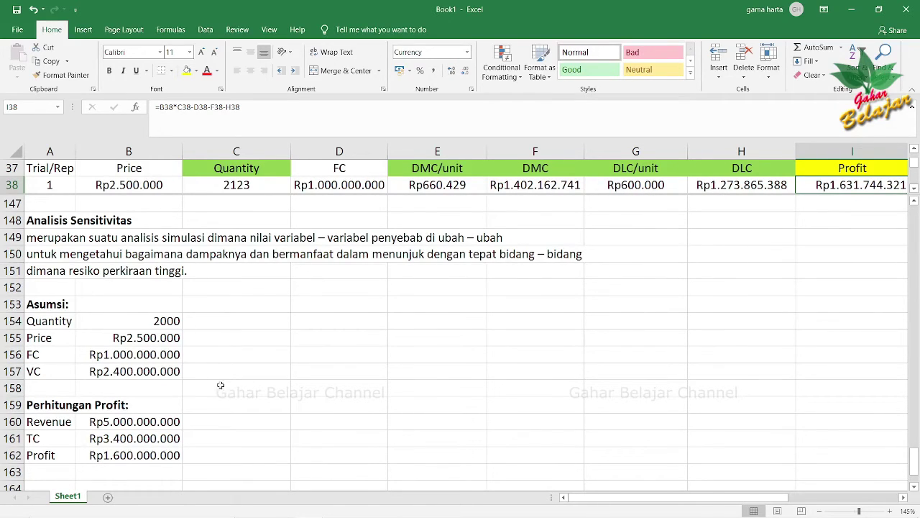
- Look over cells C162 through D155 and settle on empty cell D153
{"action": "left_click", "coordinate": [196, 449]}
{"action": "left_click_drag", "start_coordinate": [196, 447], "coordinate": [396, 367]}
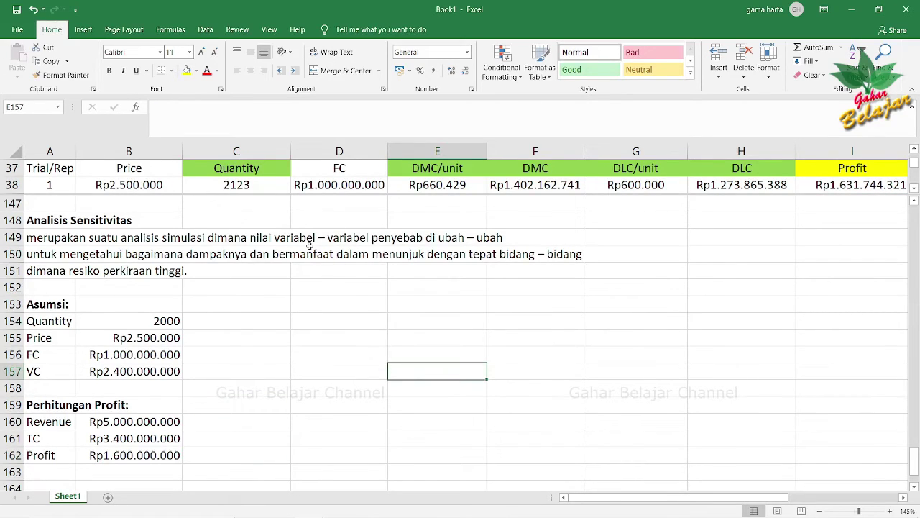
{"action": "left_click", "coordinate": [304, 337]}
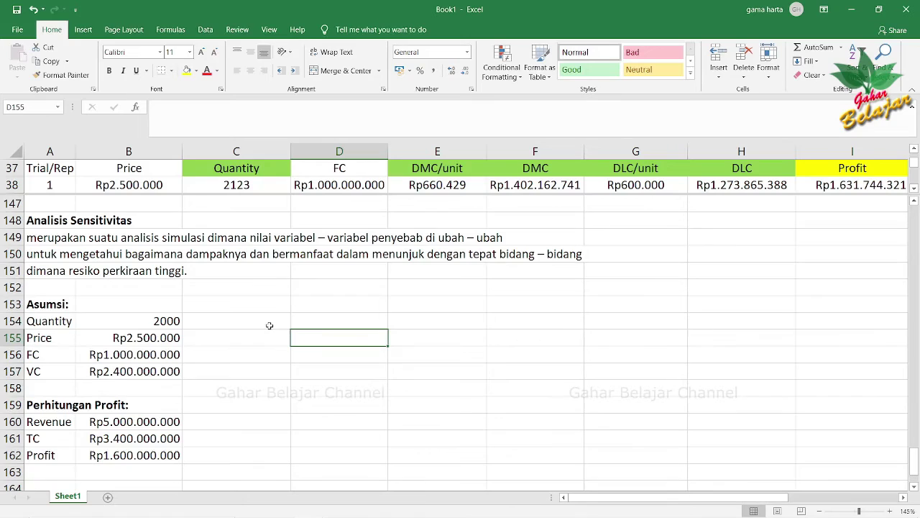
{"action": "left_click", "coordinate": [281, 383]}
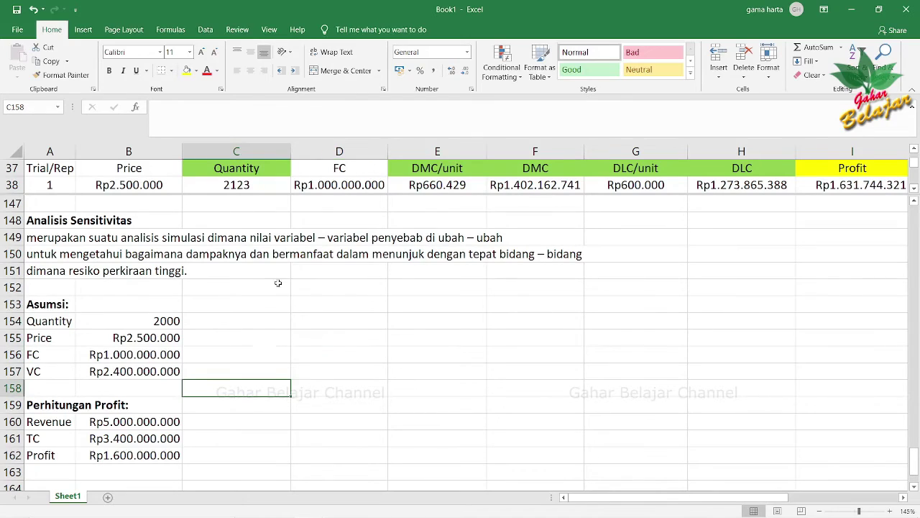
{"action": "left_click", "coordinate": [329, 308]}
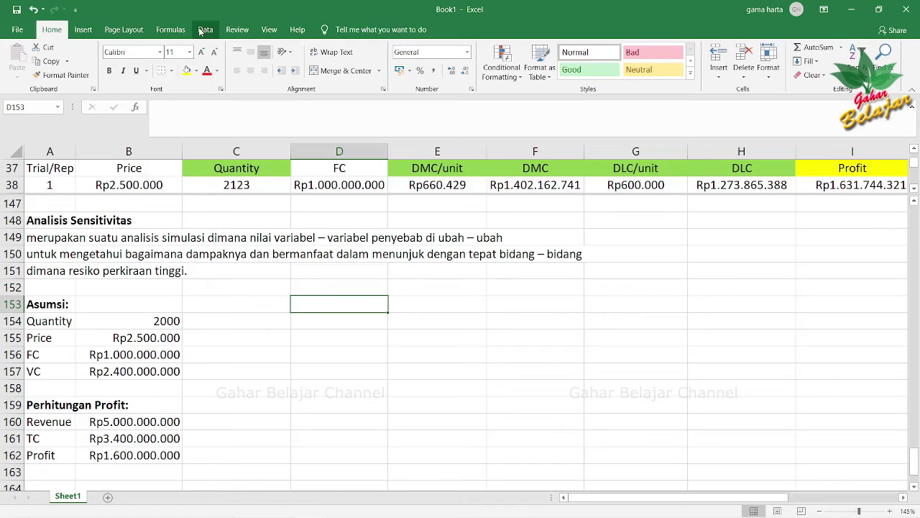
- Review the Data Table option under What-If Analysis, then select D154 for the profit reference
{"action": "left_click", "coordinate": [201, 30]}
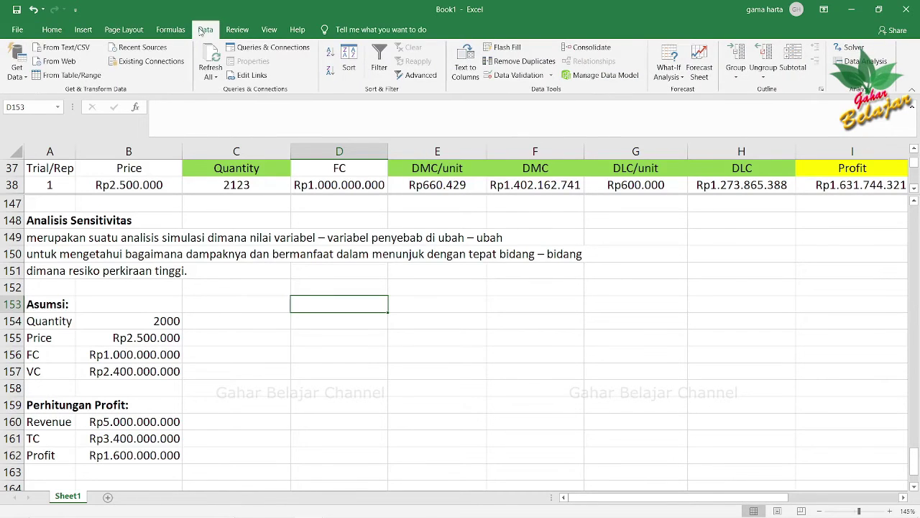
{"action": "left_click", "coordinate": [680, 80]}
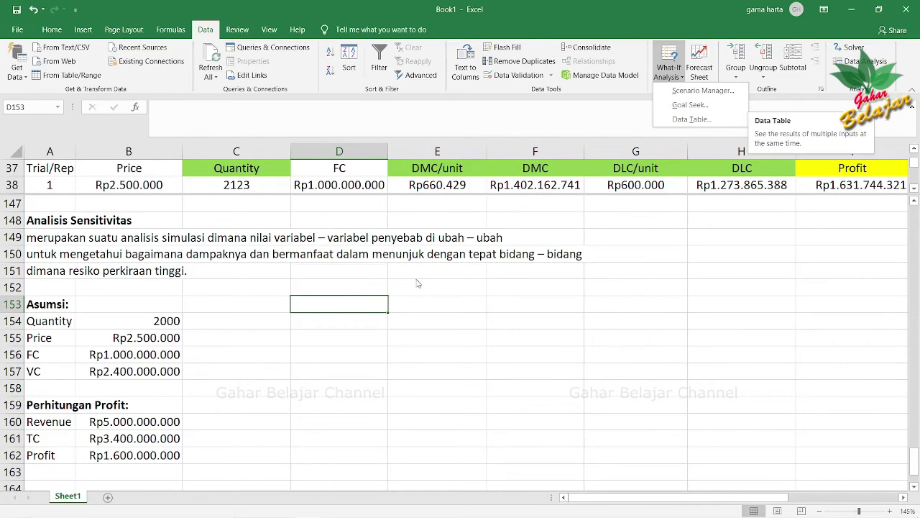
{"action": "left_click", "coordinate": [338, 323]}
{"action": "left_click", "coordinate": [338, 321]}
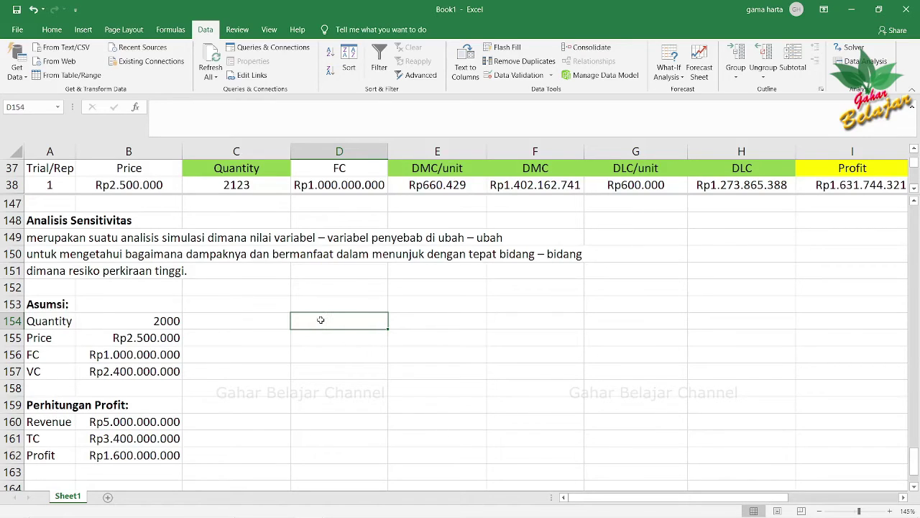
{"action": "left_click_drag", "start_coordinate": [321, 320], "coordinate": [326, 320]}
- Enter =B162 in D154 to show Rp1.600.000.000, then mark out E154:H154 for quantities
{"action": "type", "text": "="}
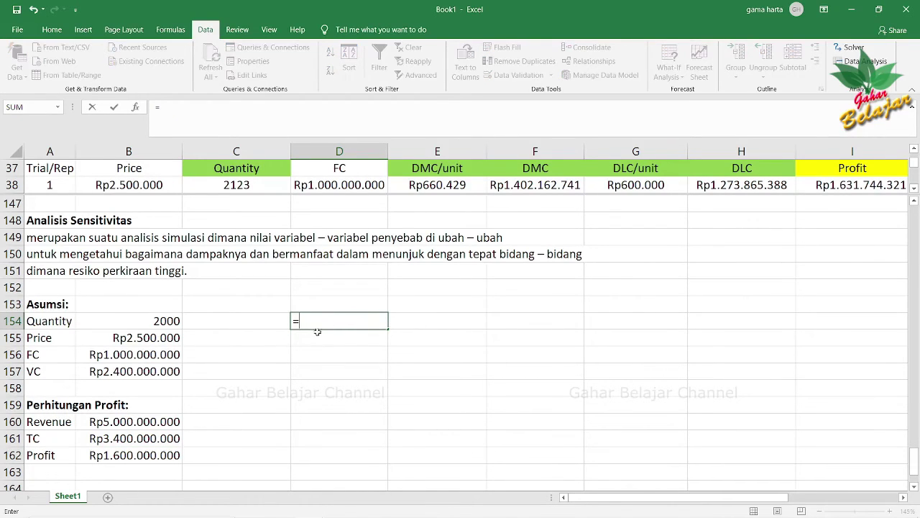
{"action": "left_click", "coordinate": [138, 452]}
{"action": "key", "text": "Return"}
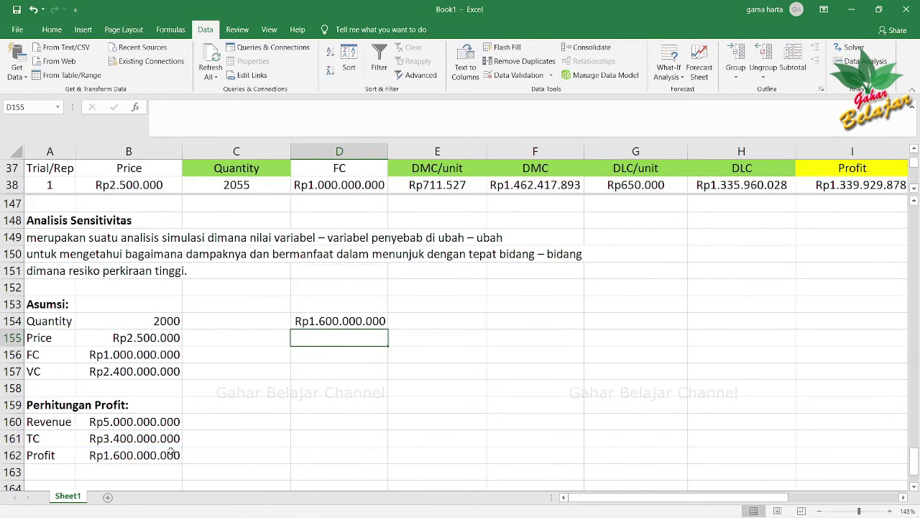
{"action": "left_click", "coordinate": [348, 309]}
{"action": "left_click", "coordinate": [347, 324]}
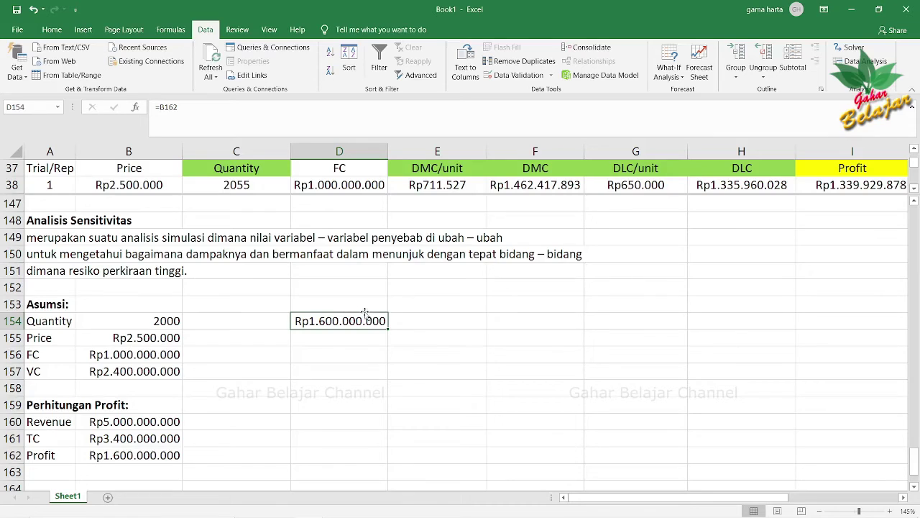
{"action": "left_click_drag", "start_coordinate": [432, 319], "coordinate": [713, 317]}
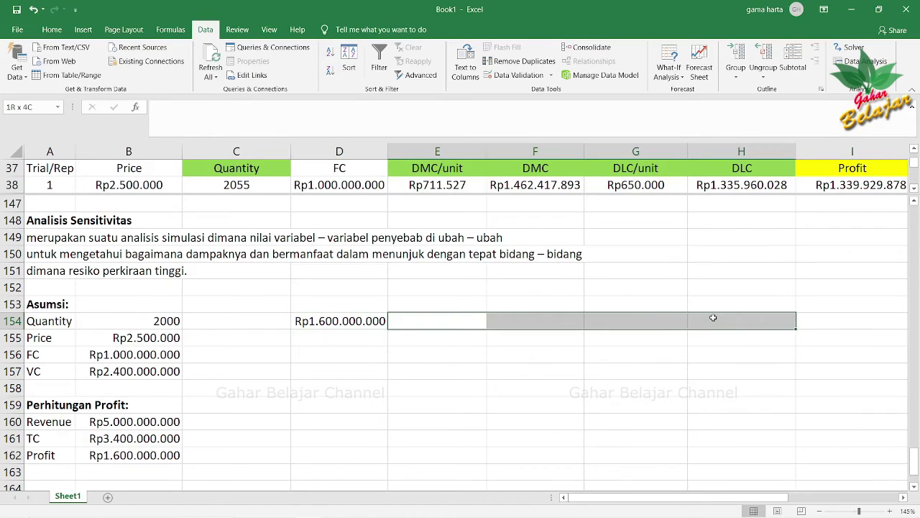
- Type 'Quantity' in F153 and 'Price' in C157, centring the Price label
{"action": "left_click", "coordinate": [526, 303]}
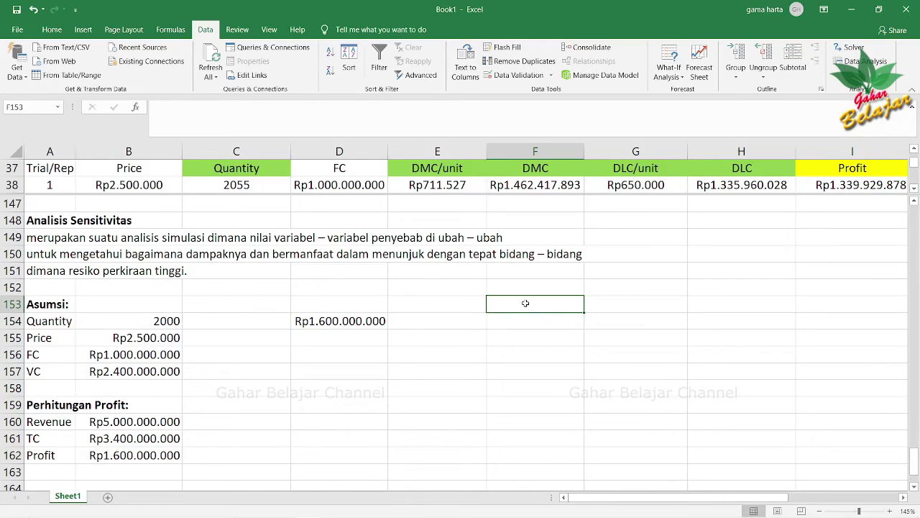
{"action": "type", "text": "Quantity"}
{"action": "left_click", "coordinate": [243, 368]}
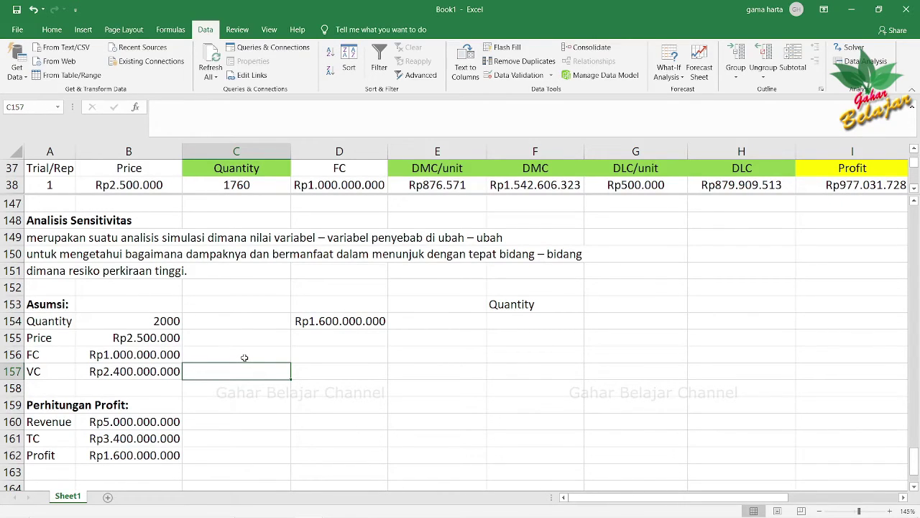
{"action": "type", "text": "Price"}
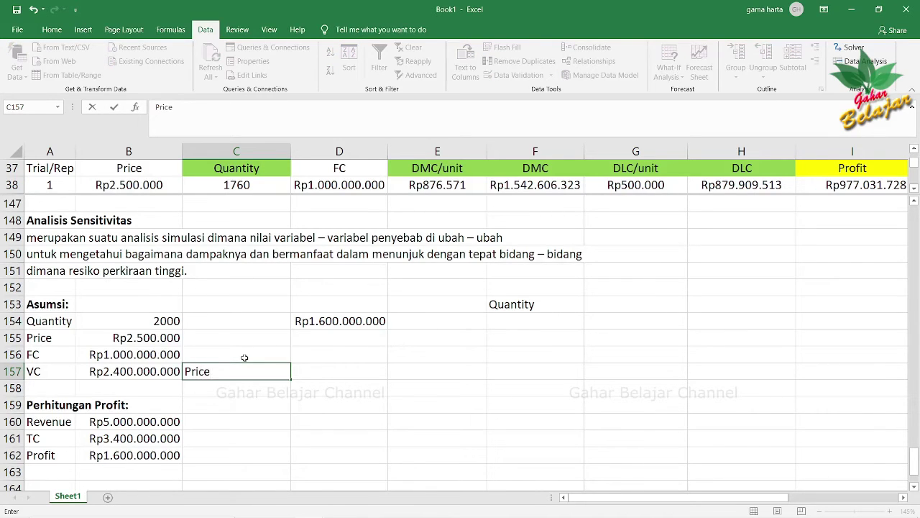
{"action": "key", "text": "Return"}
{"action": "left_click", "coordinate": [245, 373]}
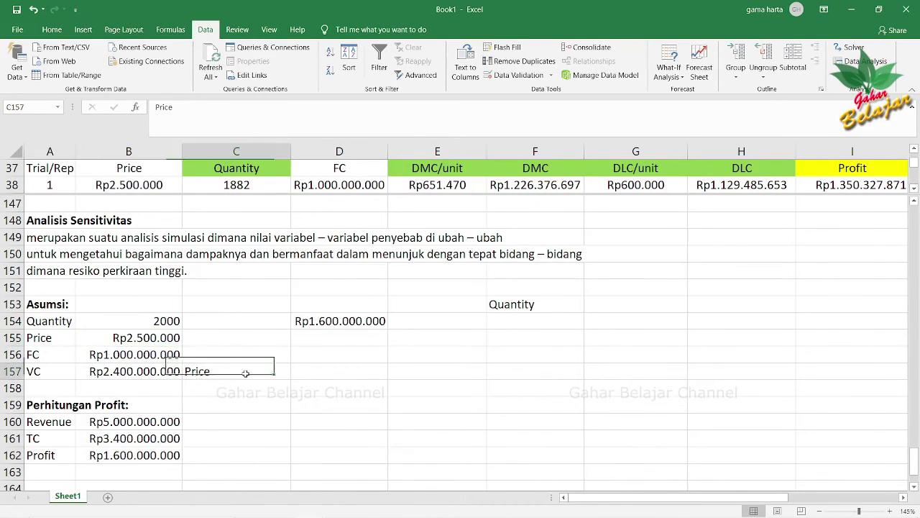
{"action": "left_click", "coordinate": [52, 29]}
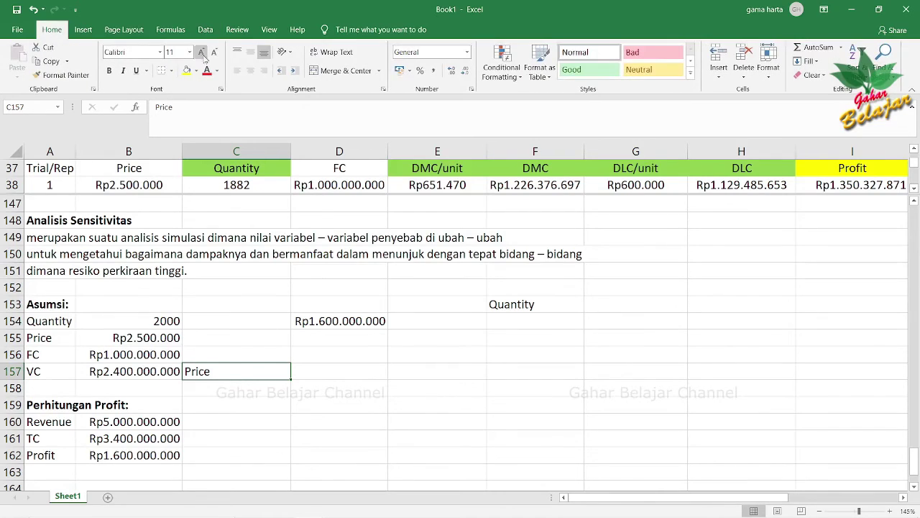
{"action": "left_click", "coordinate": [250, 70]}
{"action": "left_click", "coordinate": [320, 365]}
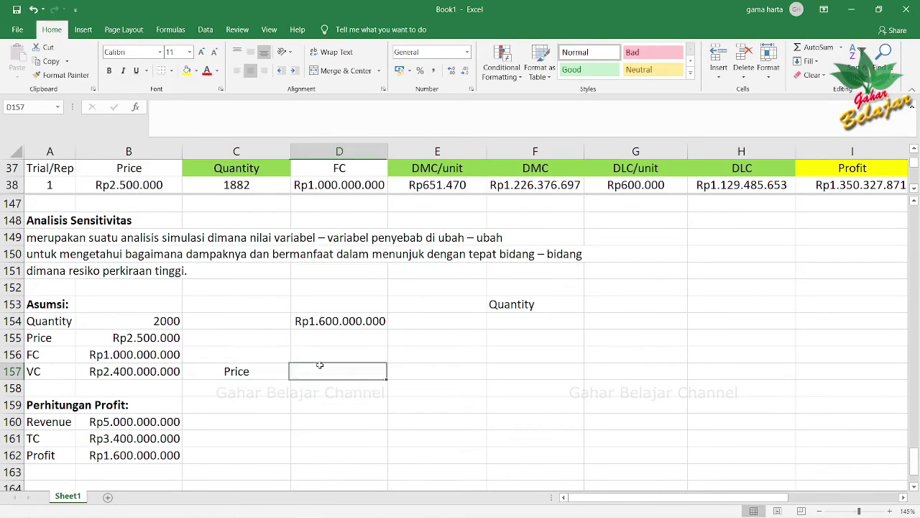
{"action": "key", "text": "Up"}
{"action": "key", "text": "Up"}
{"action": "key", "text": "Up"}
{"action": "key", "text": "Right"}
{"action": "key", "text": "Right"}
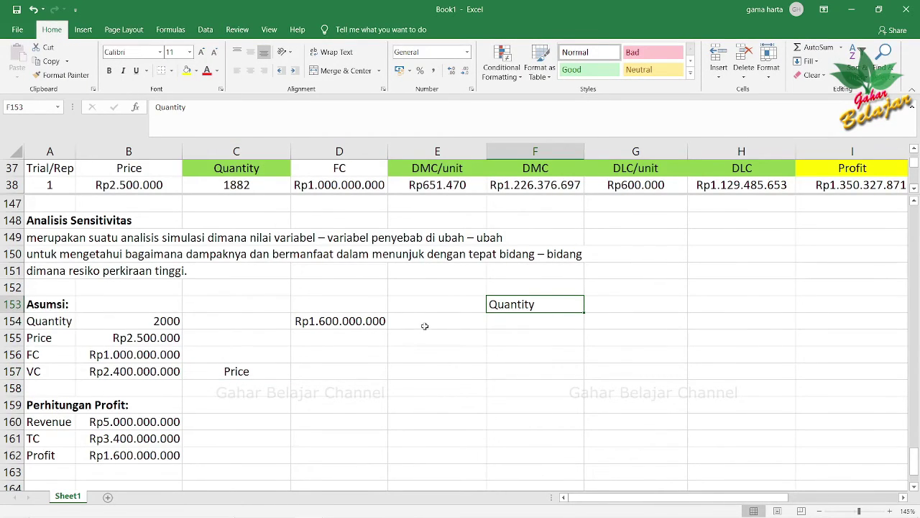
- Enter the starting quantity 2000 in F154 and centre it
{"action": "left_click", "coordinate": [424, 325]}
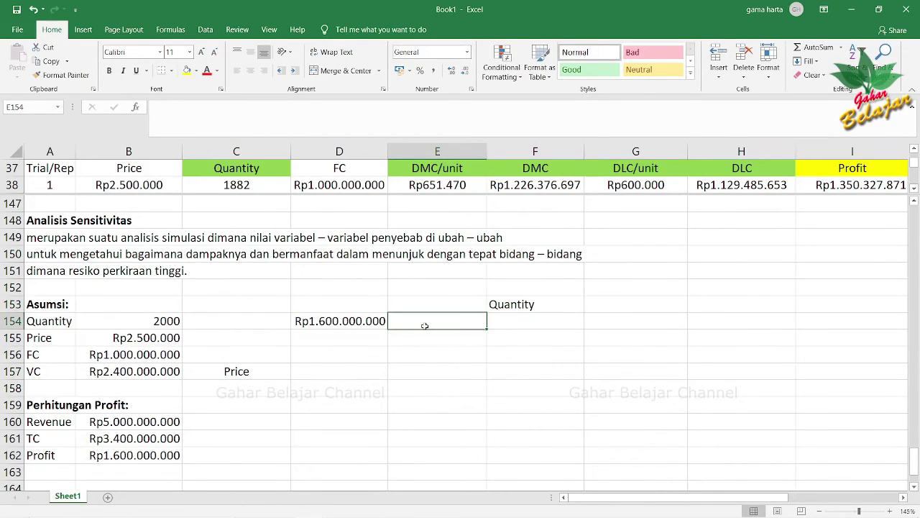
{"action": "left_click", "coordinate": [521, 325]}
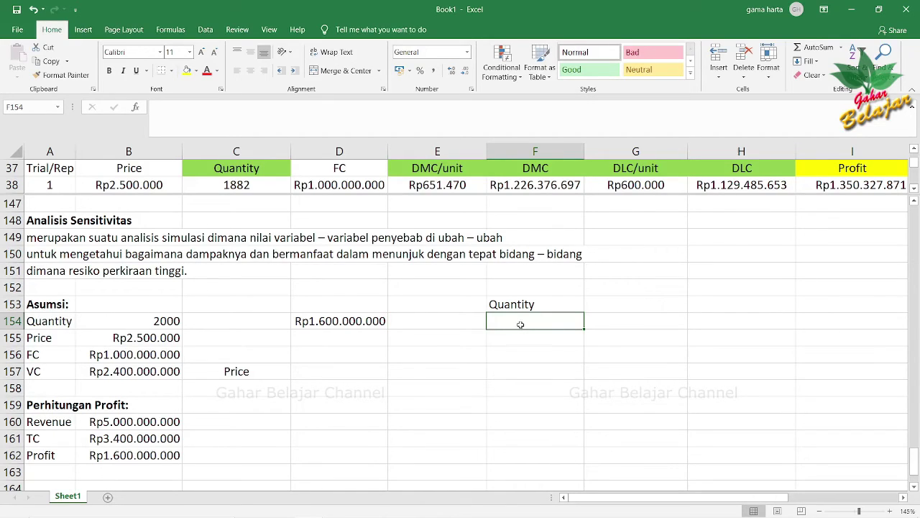
{"action": "type", "text": "2000"}
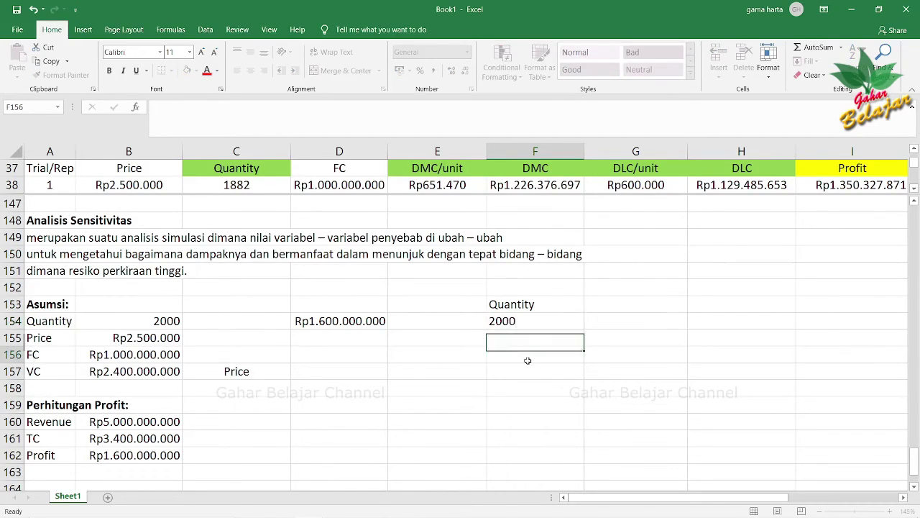
{"action": "key", "text": "Return"}
{"action": "left_click", "coordinate": [532, 324]}
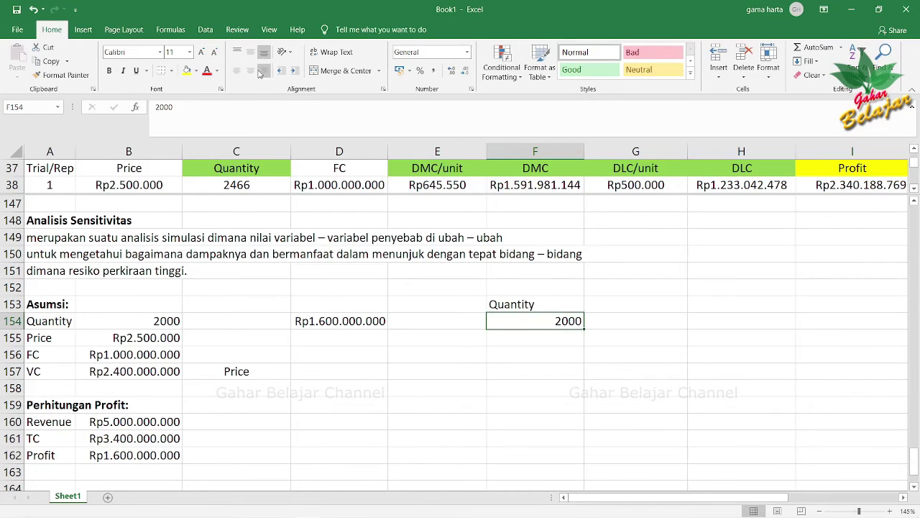
{"action": "left_click", "coordinate": [250, 71]}
- Centre the Quantity label in F153 horizontally and vertically
{"action": "left_click", "coordinate": [148, 321]}
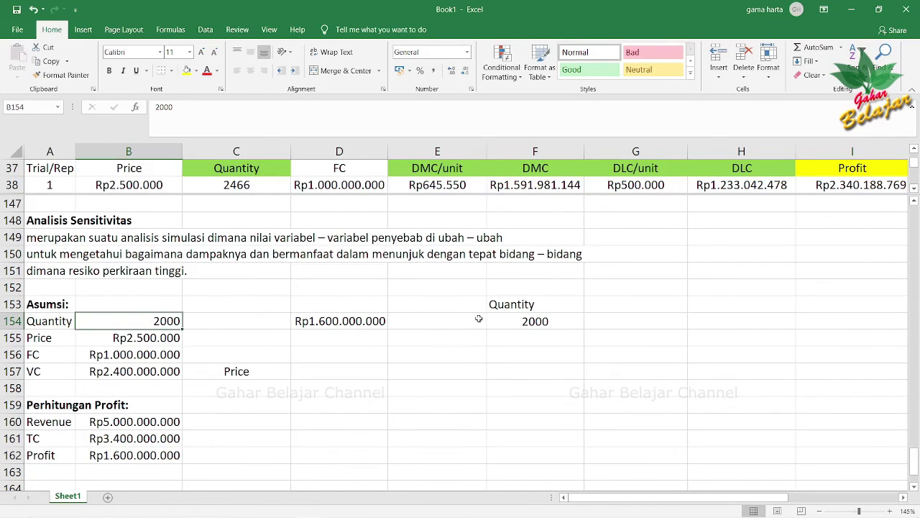
{"action": "left_click", "coordinate": [511, 319]}
{"action": "left_click", "coordinate": [518, 306]}
{"action": "left_click", "coordinate": [253, 71]}
{"action": "left_click", "coordinate": [255, 55]}
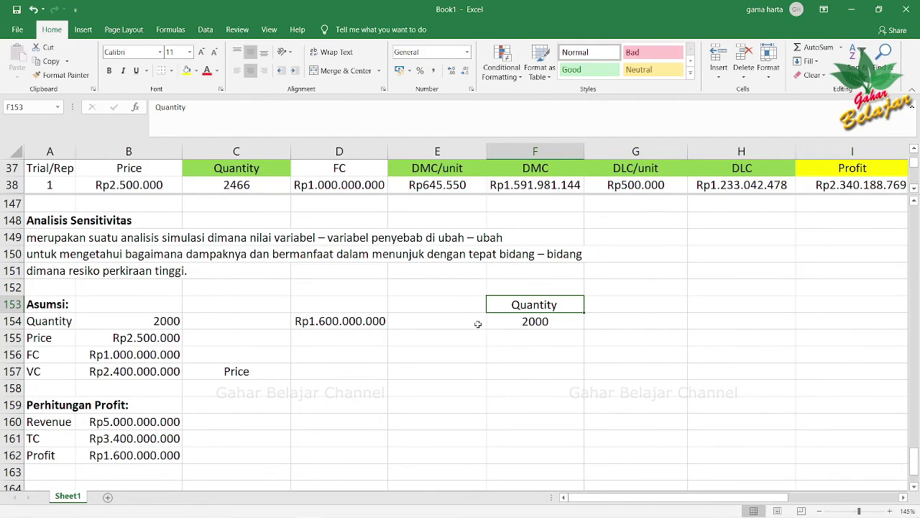
- Enter =F154-250 in E154 to show 1750, centred
{"action": "left_click", "coordinate": [504, 323]}
{"action": "left_click", "coordinate": [479, 323]}
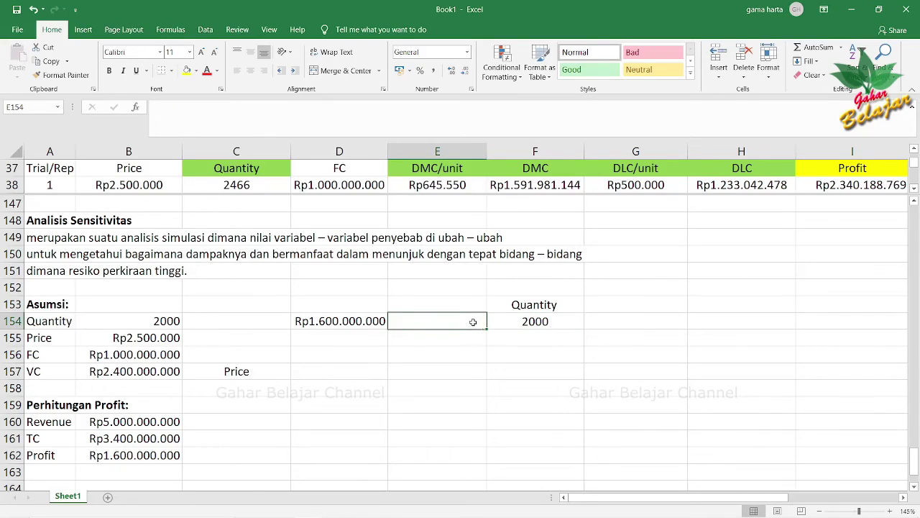
{"action": "left_click", "coordinate": [616, 323]}
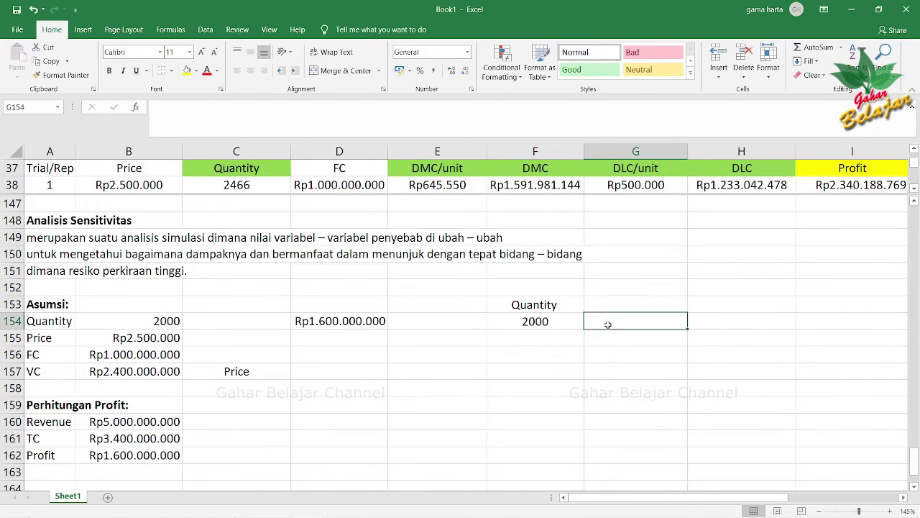
{"action": "left_click", "coordinate": [433, 323]}
{"action": "left_click", "coordinate": [644, 321]}
{"action": "left_click", "coordinate": [450, 327]}
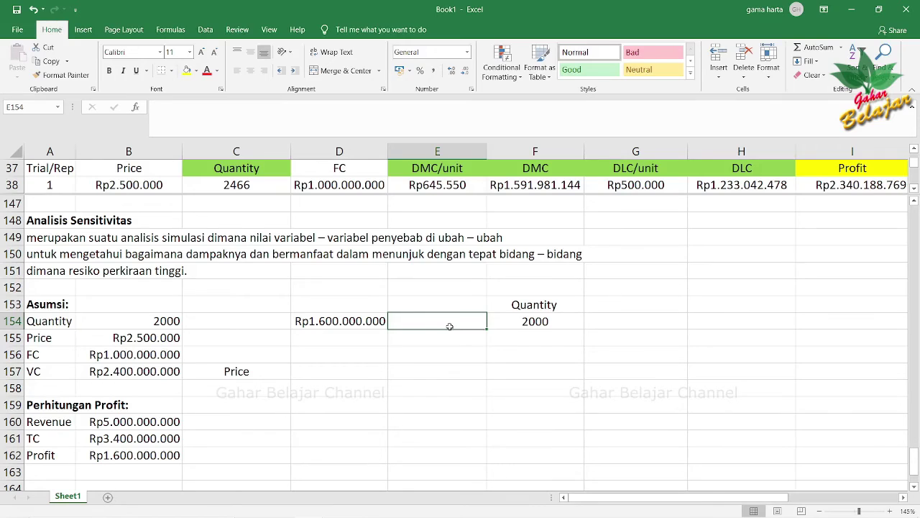
{"action": "type", "text": "="}
{"action": "left_click", "coordinate": [544, 324]}
{"action": "type", "text": "-"}
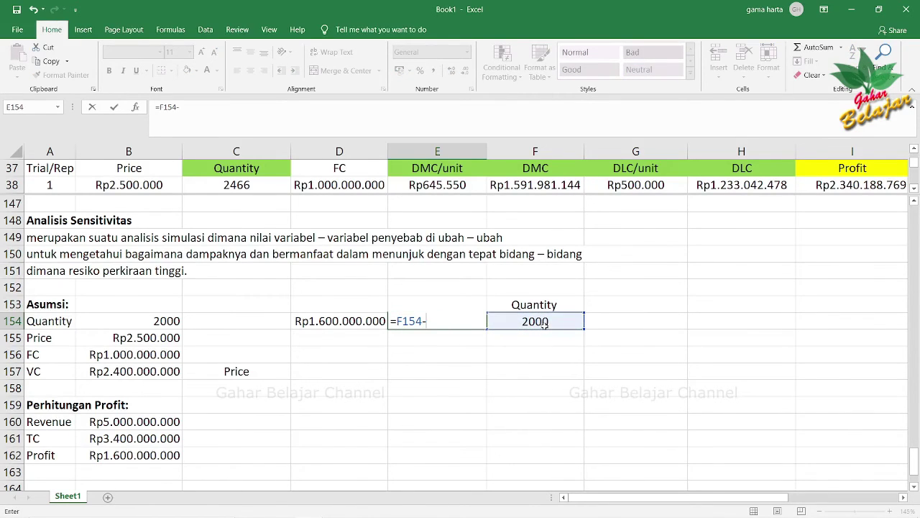
{"action": "type", "text": "250"}
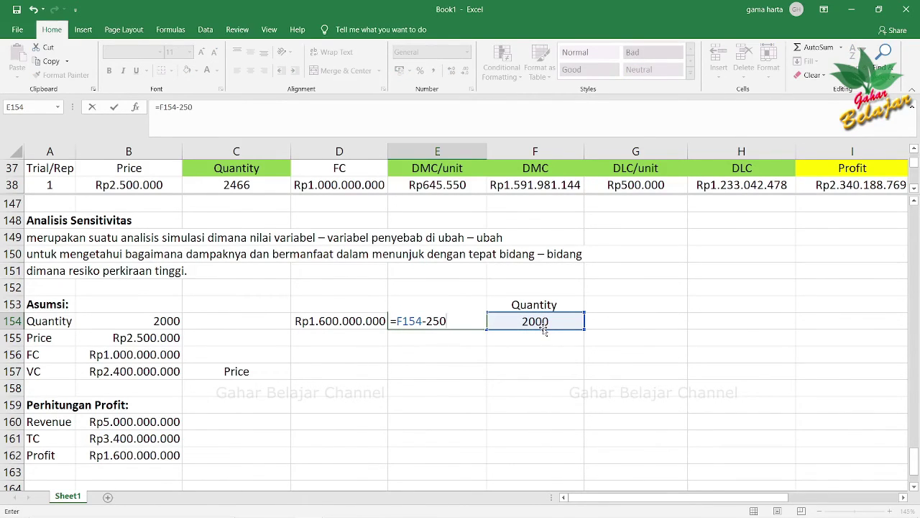
{"action": "key", "text": "Return"}
{"action": "left_click", "coordinate": [472, 325]}
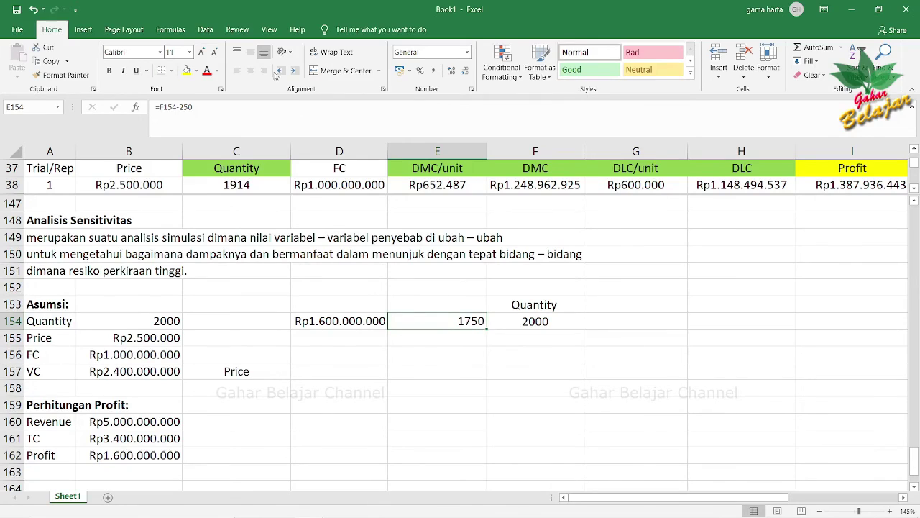
{"action": "left_click", "coordinate": [253, 73]}
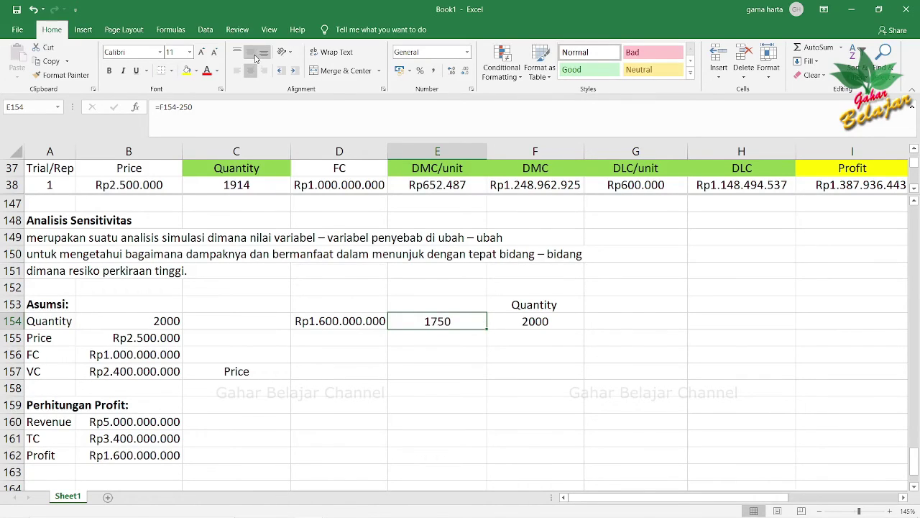
- Enter =F154+250 in G154 to show 2250, centred both ways
{"action": "left_click", "coordinate": [624, 322]}
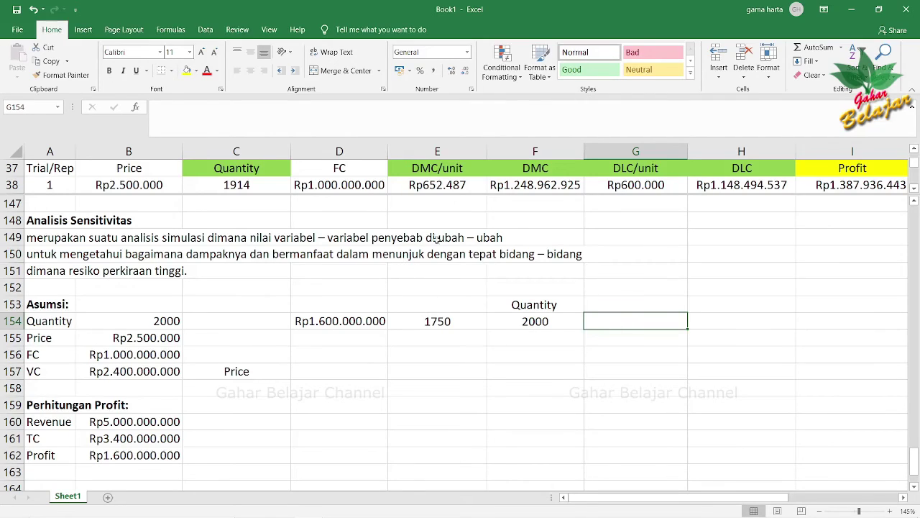
{"action": "left_click", "coordinate": [459, 321]}
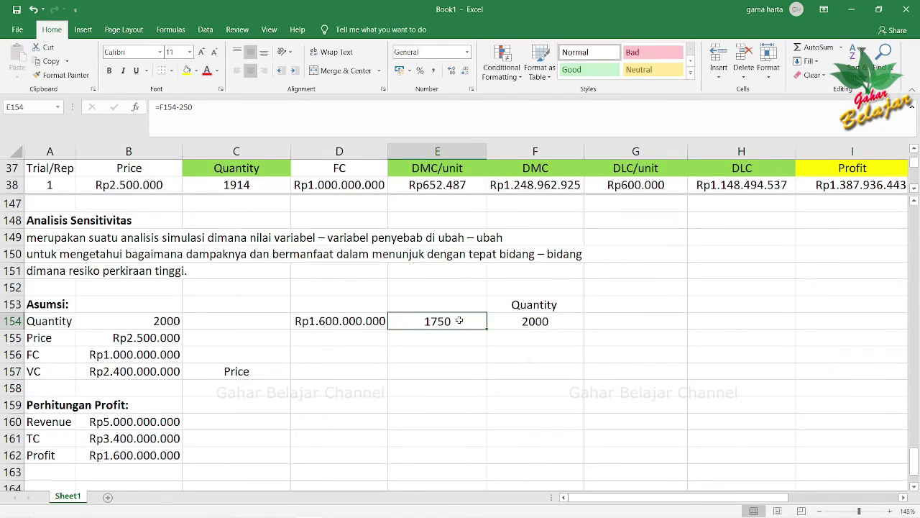
{"action": "left_click", "coordinate": [625, 320]}
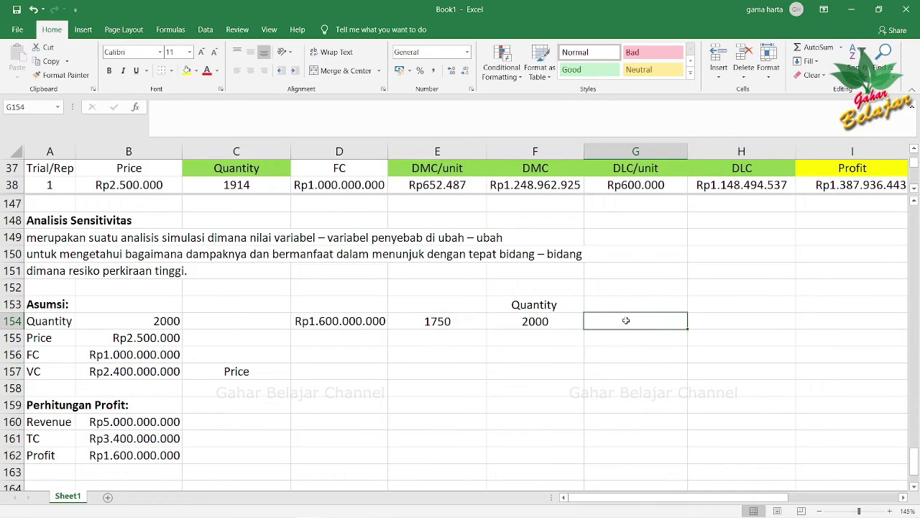
{"action": "type", "text": "="}
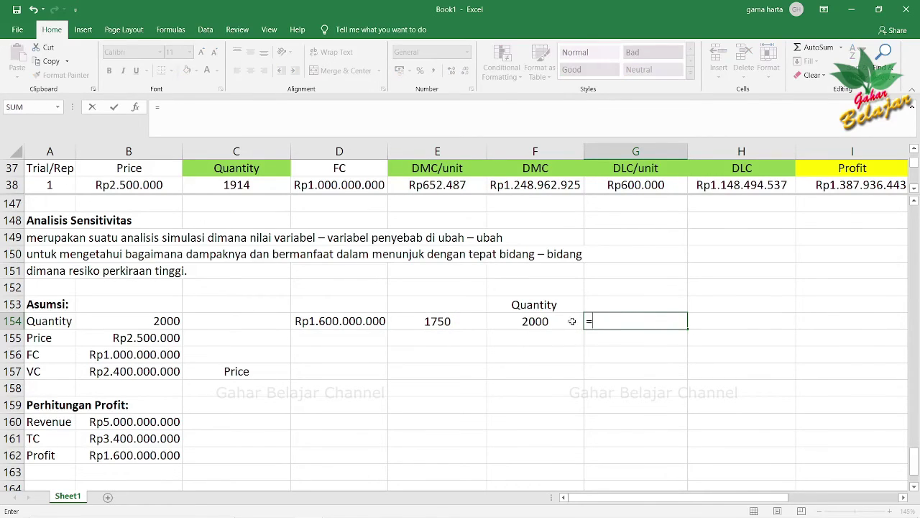
{"action": "left_click", "coordinate": [567, 322]}
{"action": "type", "text": "+"}
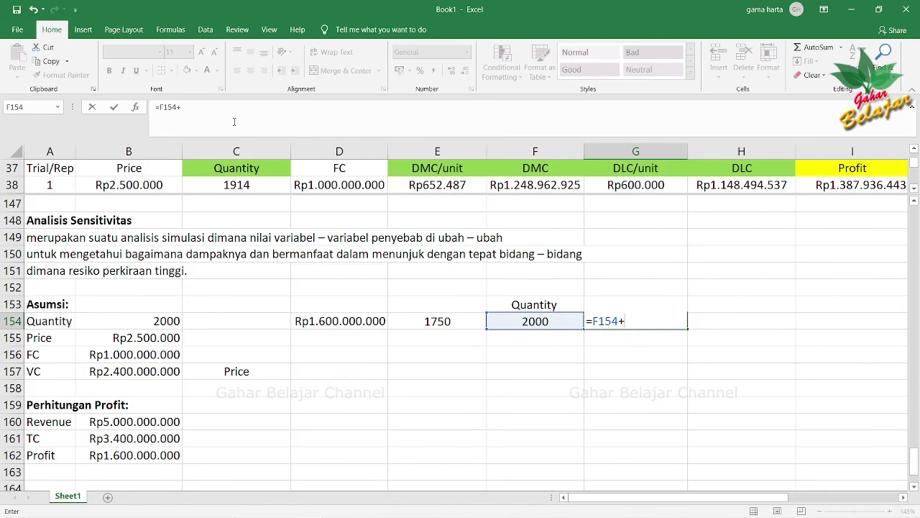
{"action": "type", "text": "250"}
{"action": "key", "text": "Return"}
{"action": "left_click", "coordinate": [613, 321]}
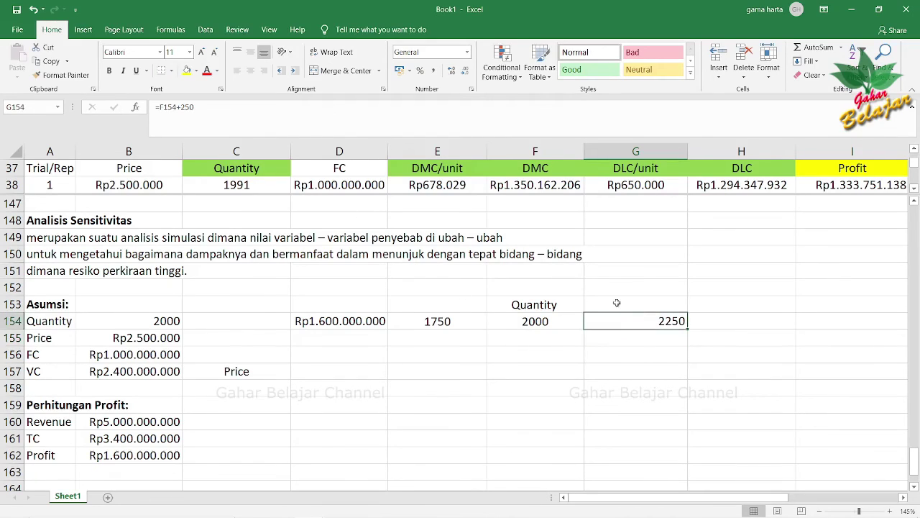
{"action": "left_click", "coordinate": [250, 69]}
{"action": "left_click", "coordinate": [250, 51]}
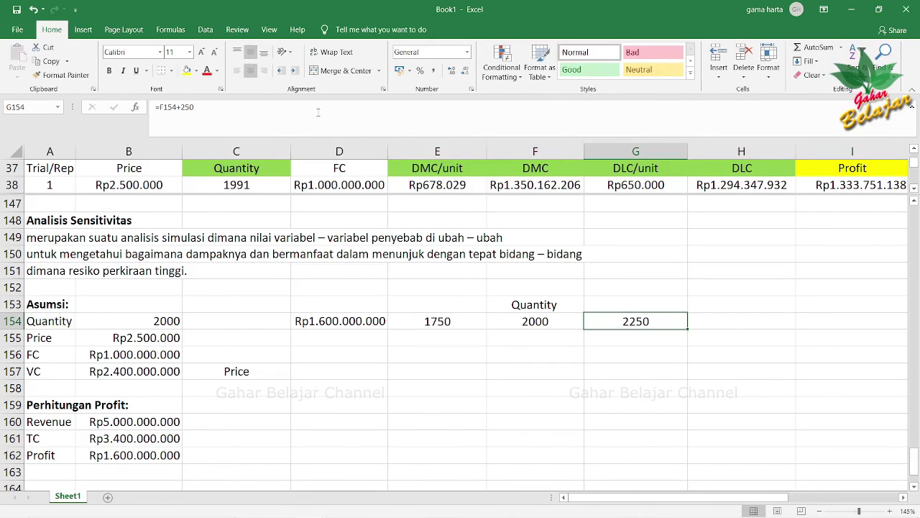
{"action": "left_click", "coordinate": [444, 340]}
{"action": "left_click", "coordinate": [380, 341]}
{"action": "left_click", "coordinate": [538, 338]}
{"action": "left_click", "coordinate": [368, 338]}
- Move the Price label from C157 up to C156
{"action": "left_click", "coordinate": [256, 372]}
{"action": "left_click", "coordinate": [331, 340]}
{"action": "left_click", "coordinate": [330, 371]}
{"action": "left_click", "coordinate": [263, 368]}
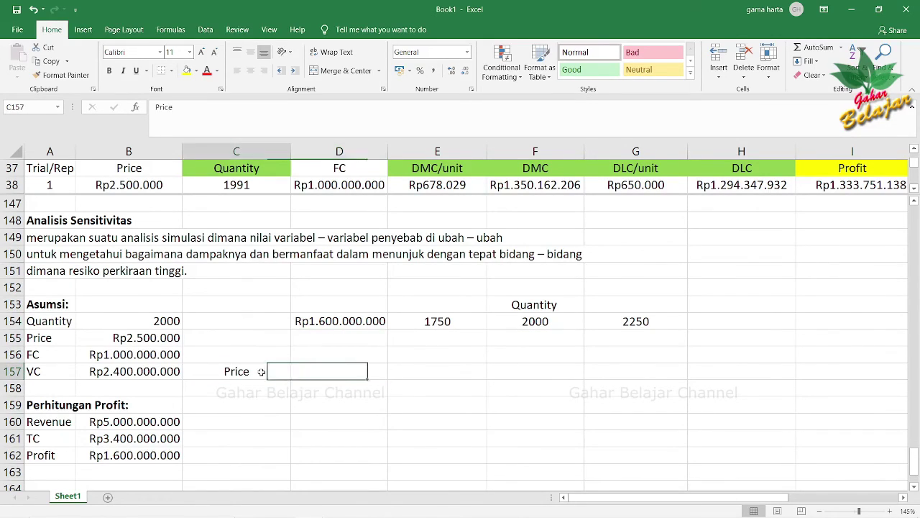
{"action": "left_click_drag", "start_coordinate": [261, 367], "coordinate": [263, 354]}
{"action": "left_click", "coordinate": [353, 353]}
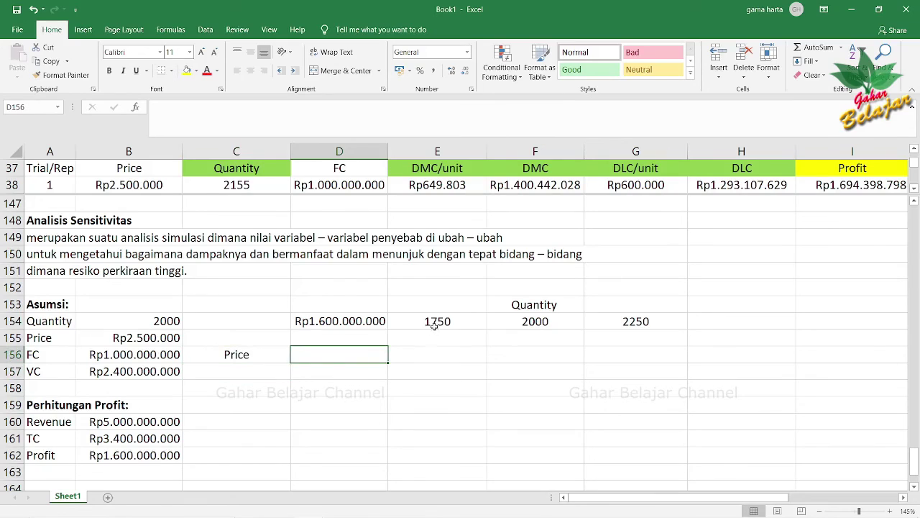
{"action": "left_click", "coordinate": [572, 321]}
{"action": "key", "text": "Right"}
- Enter =B155 in D156 to show base price Rp2.500.000, centred both ways
{"action": "left_click", "coordinate": [384, 353]}
{"action": "type", "text": "="}
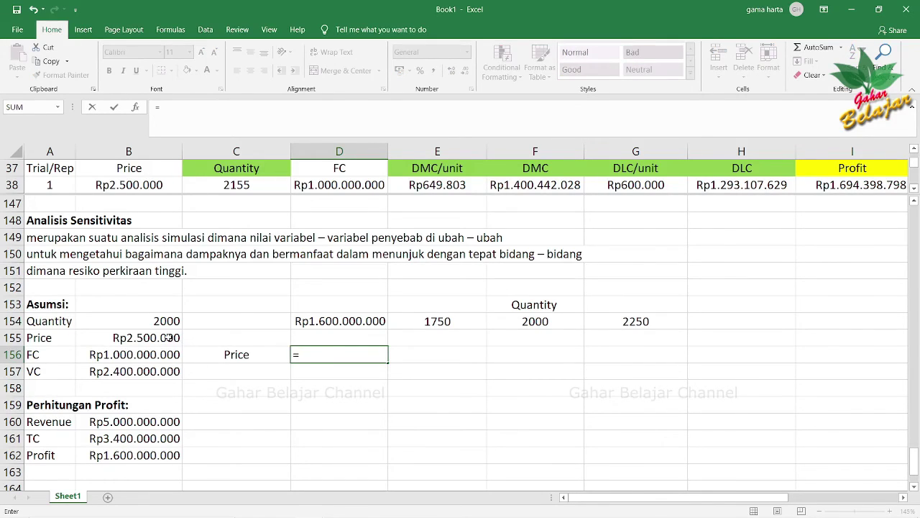
{"action": "left_click", "coordinate": [168, 337]}
{"action": "key", "text": "Return"}
{"action": "key", "text": "Up"}
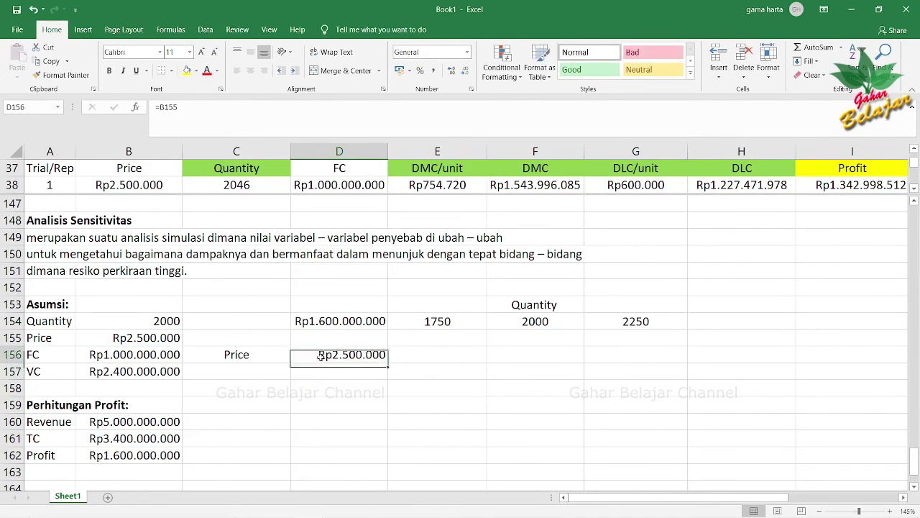
{"action": "left_click", "coordinate": [250, 70]}
{"action": "left_click", "coordinate": [250, 52]}
{"action": "left_click", "coordinate": [364, 338]}
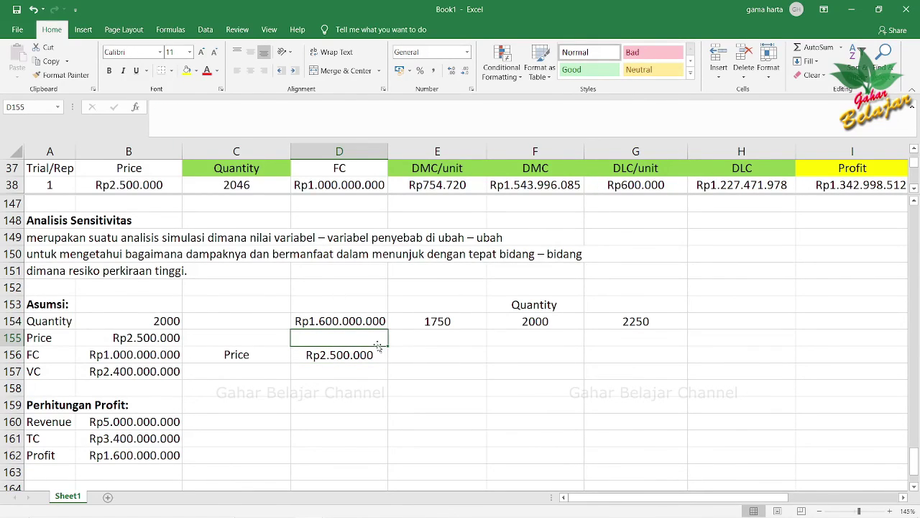
{"action": "left_click", "coordinate": [384, 351]}
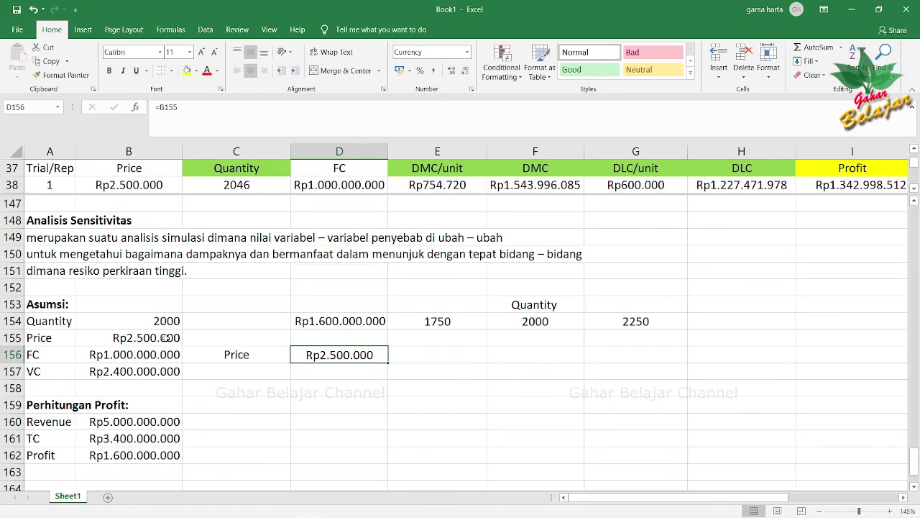
- Copy the Rp2.500.000 price from B155 into D155
{"action": "left_click", "coordinate": [165, 337]}
{"action": "key", "text": "ctrl+c"}
{"action": "left_click", "coordinate": [341, 337]}
{"action": "key", "text": "ctrl+v"}
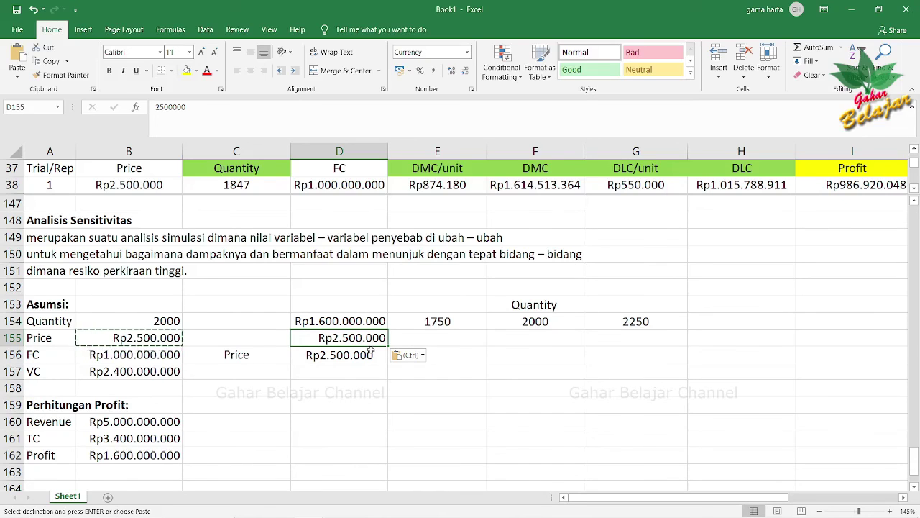
{"action": "double_click", "coordinate": [349, 339]}
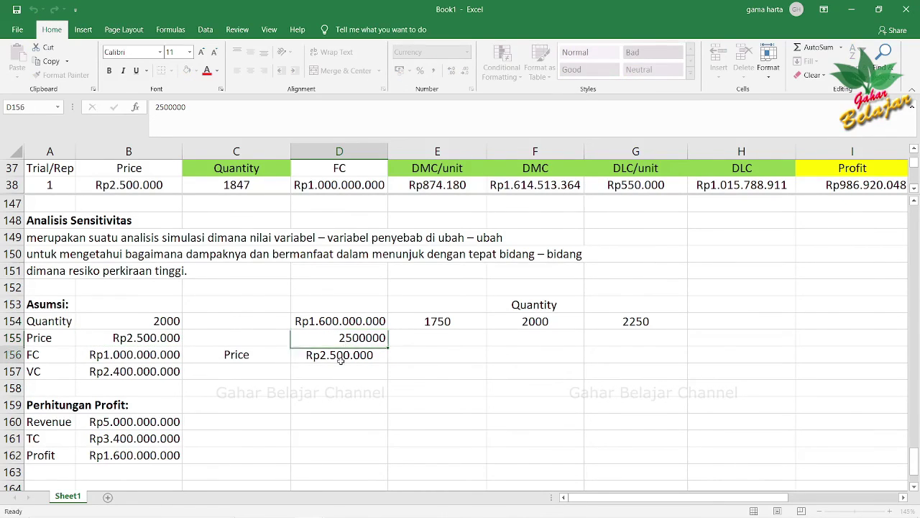
{"action": "key", "text": "Return"}
- Replace D155 with a formula raising the D156 base price to Rp2.750.000, centred
{"action": "left_click", "coordinate": [345, 338]}
{"action": "type", "text": "="}
{"action": "left_click", "coordinate": [349, 355]}
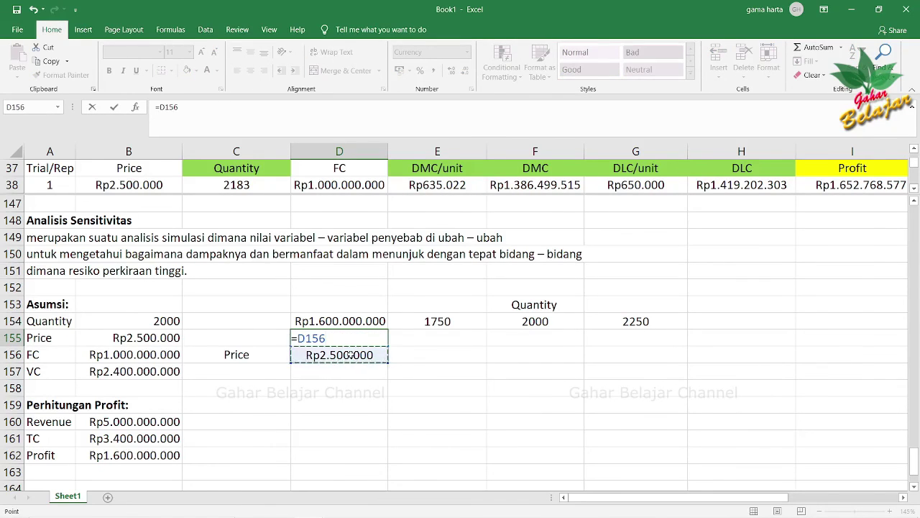
{"action": "type", "text": "+"}
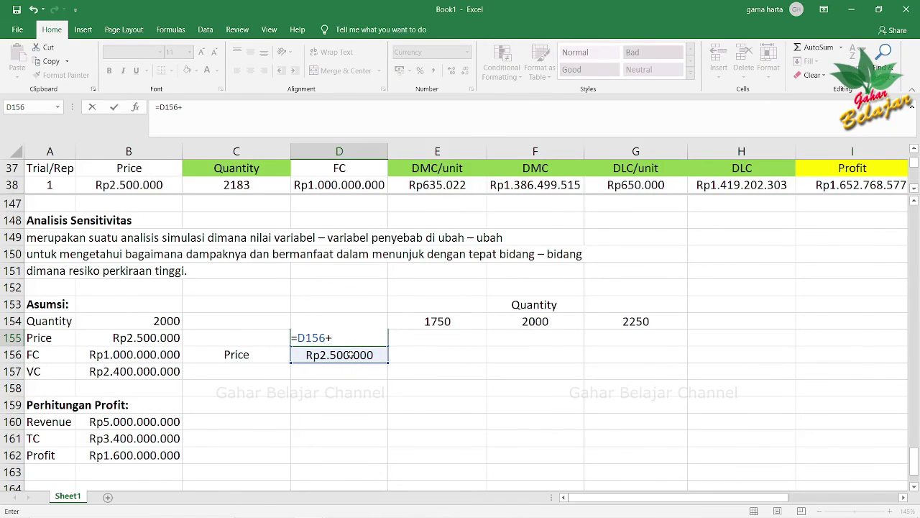
{"action": "type", "text": "250000"}
{"action": "key", "text": "Return"}
{"action": "left_click", "coordinate": [346, 338]}
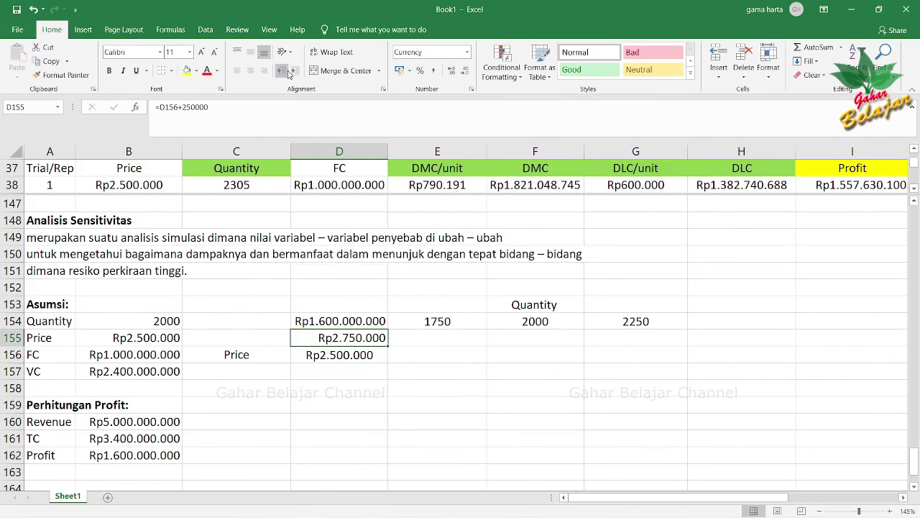
{"action": "left_click", "coordinate": [253, 72]}
- Enter =D156-250000 in D157 for Rp2.250.000 and centre it
{"action": "left_click", "coordinate": [349, 369]}
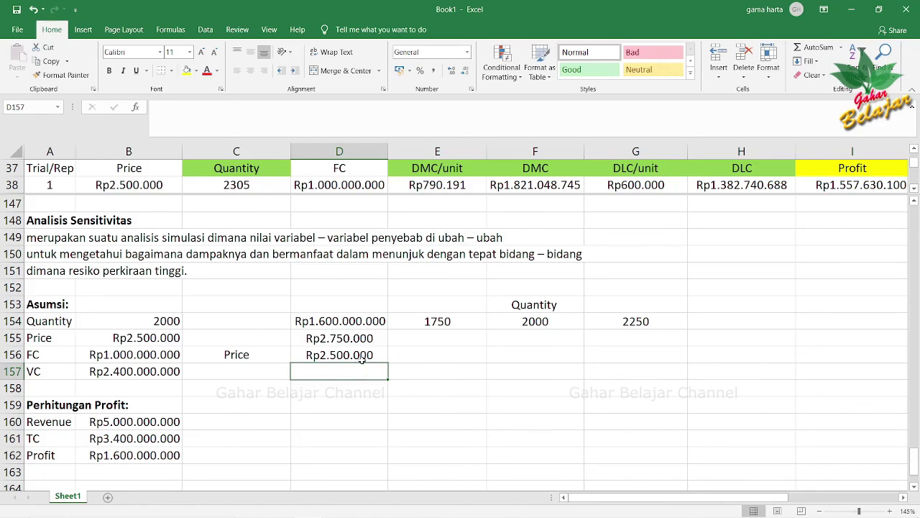
{"action": "left_click", "coordinate": [362, 357]}
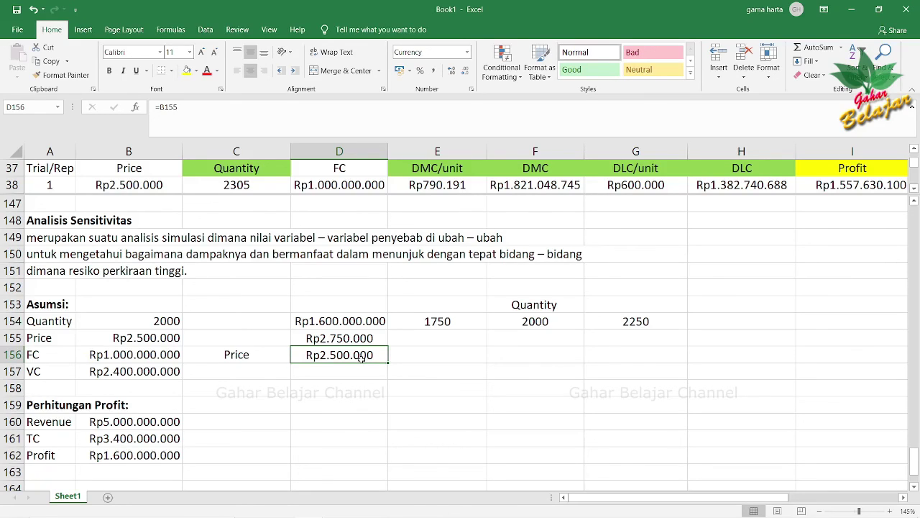
{"action": "left_click_drag", "start_coordinate": [388, 362], "coordinate": [387, 378]}
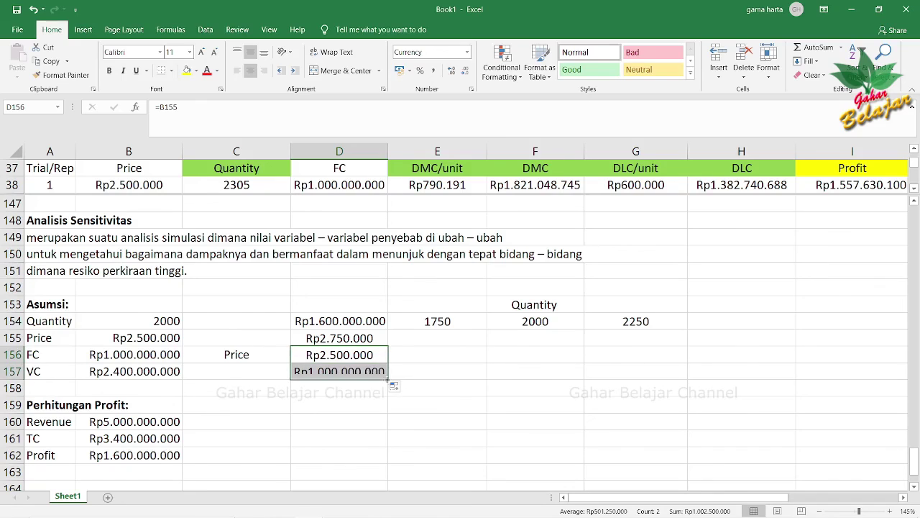
{"action": "key", "text": "ctrl+z"}
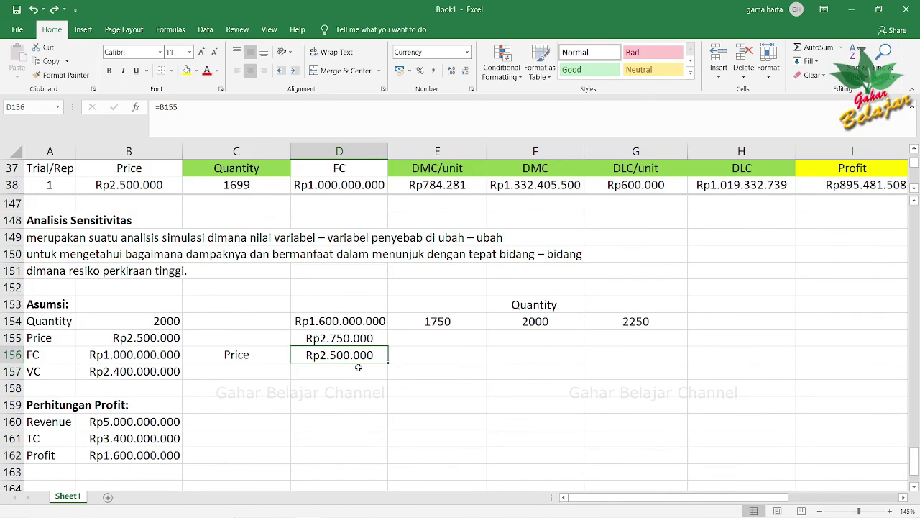
{"action": "left_click", "coordinate": [353, 371]}
{"action": "type", "text": "="}
{"action": "left_click", "coordinate": [354, 357]}
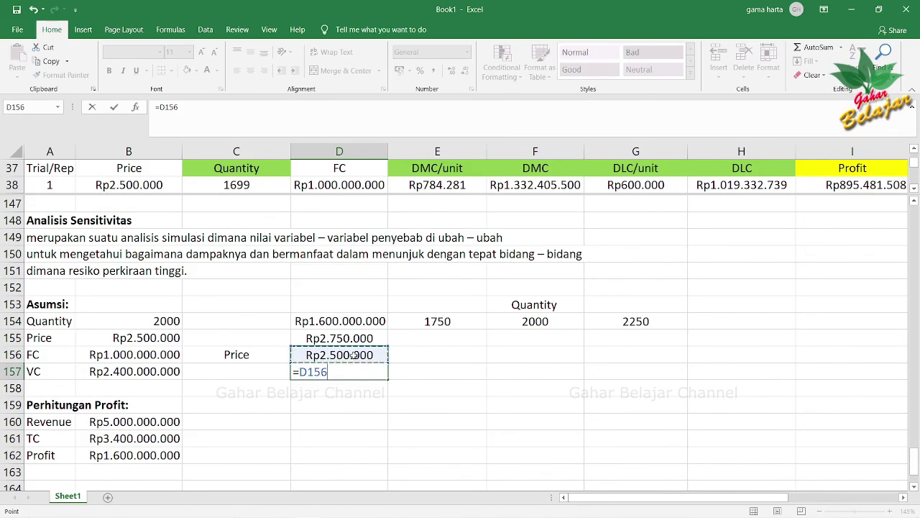
{"action": "type", "text": "-250000"}
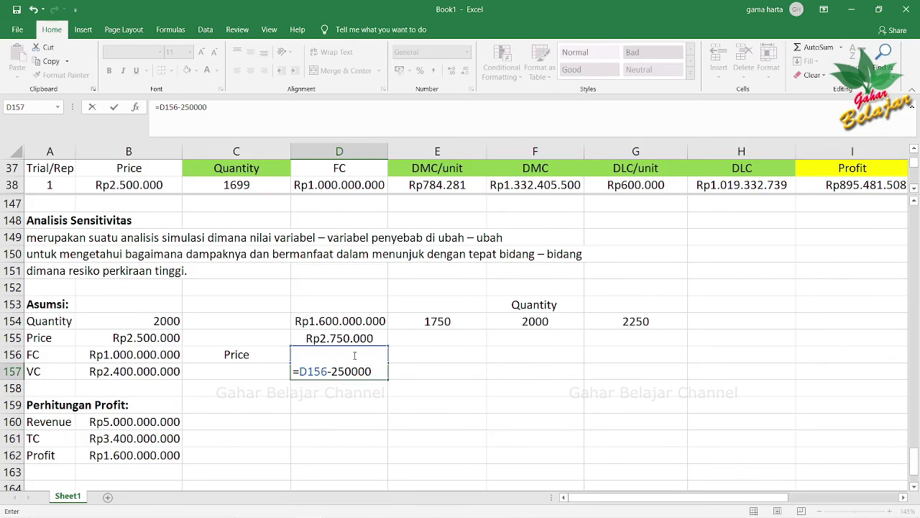
{"action": "key", "text": "Return"}
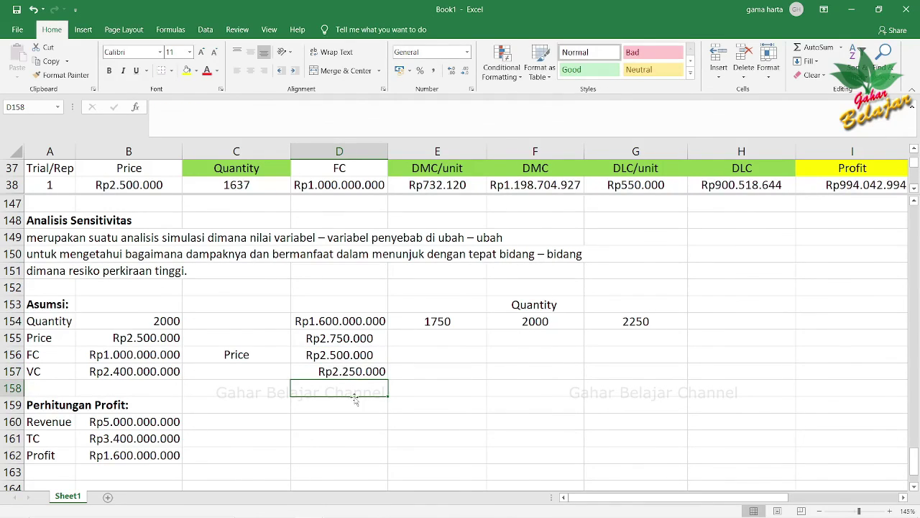
{"action": "left_click", "coordinate": [357, 376]}
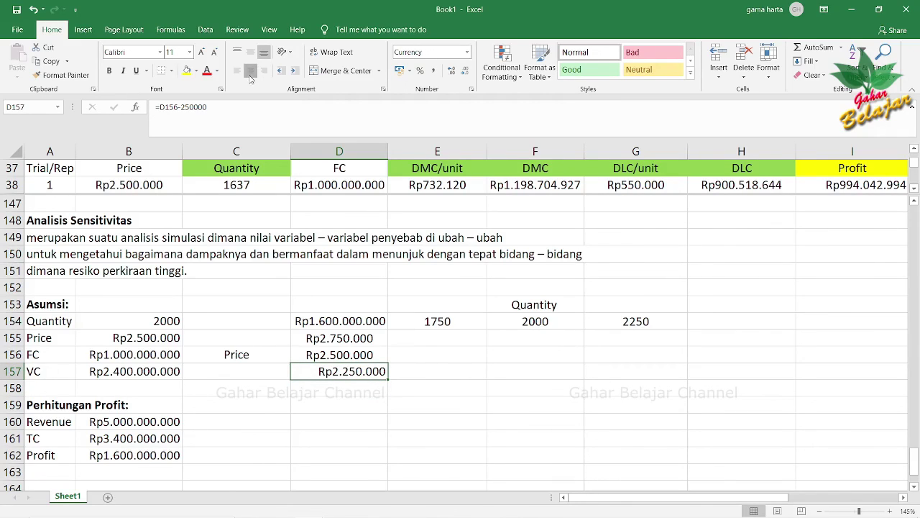
{"action": "left_click", "coordinate": [250, 70]}
- Select D154:G157 and start a What-If Data Table on it
{"action": "left_click", "coordinate": [403, 403]}
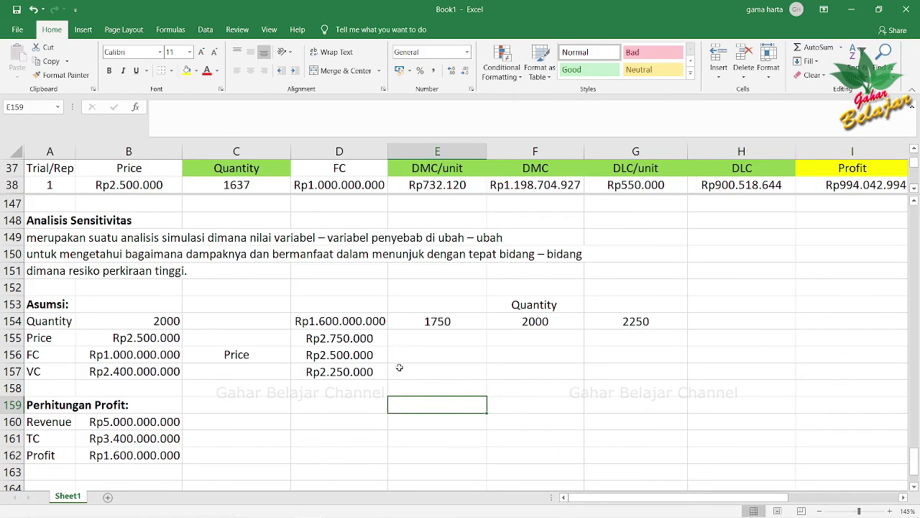
{"action": "left_click", "coordinate": [509, 371]}
{"action": "left_click", "coordinate": [484, 369]}
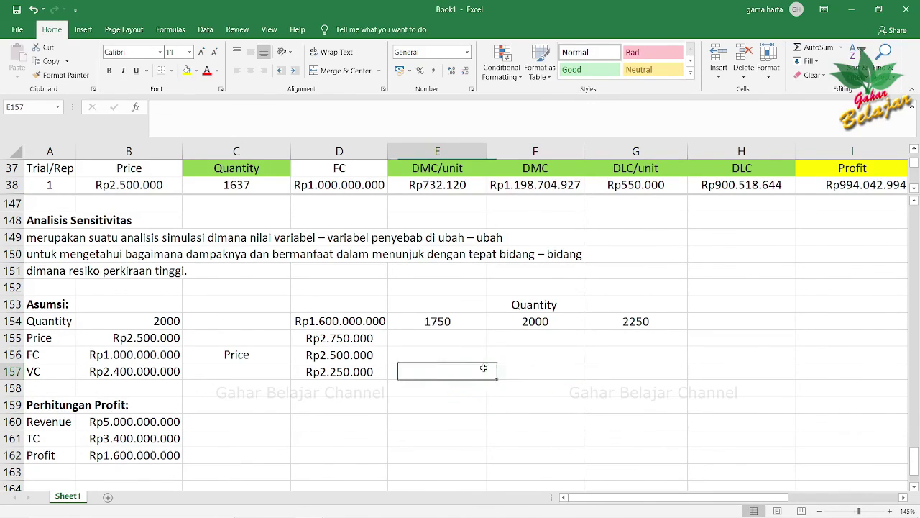
{"action": "left_click", "coordinate": [339, 320]}
{"action": "left_click_drag", "start_coordinate": [580, 351], "coordinate": [622, 370]}
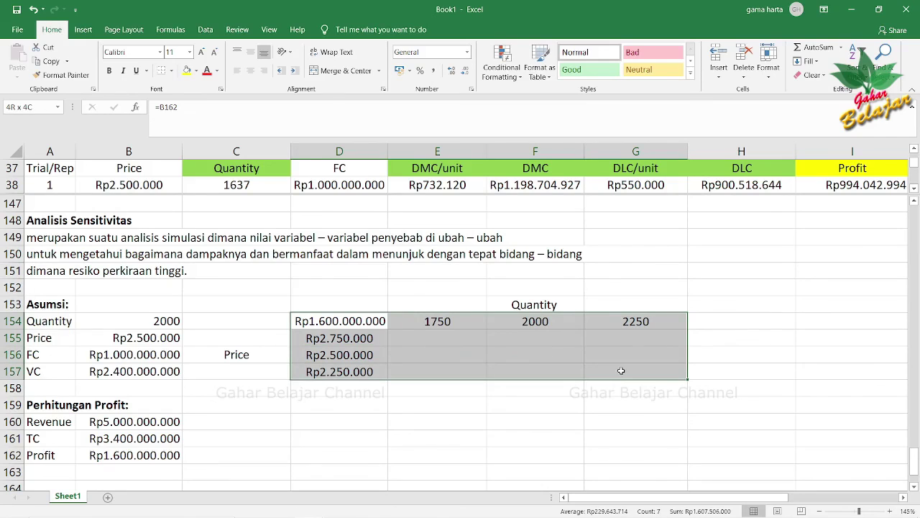
{"action": "left_click", "coordinate": [205, 29]}
{"action": "left_click", "coordinate": [668, 68]}
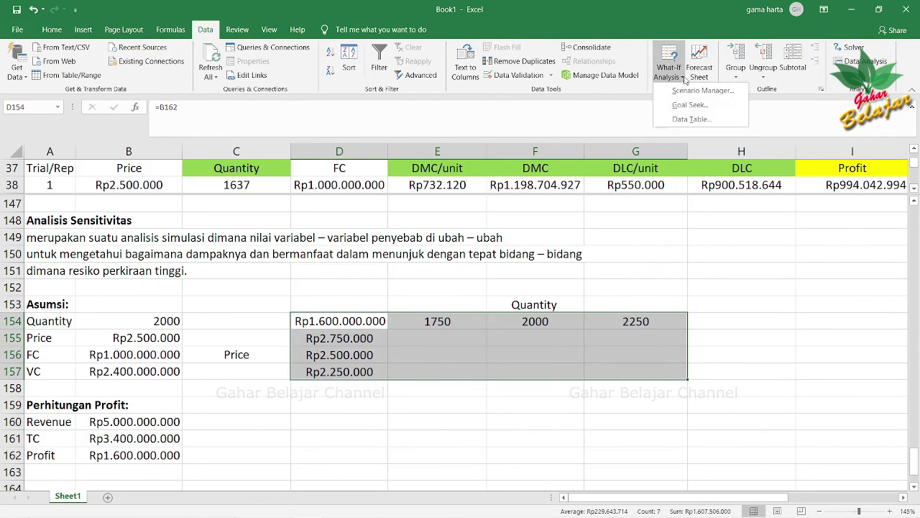